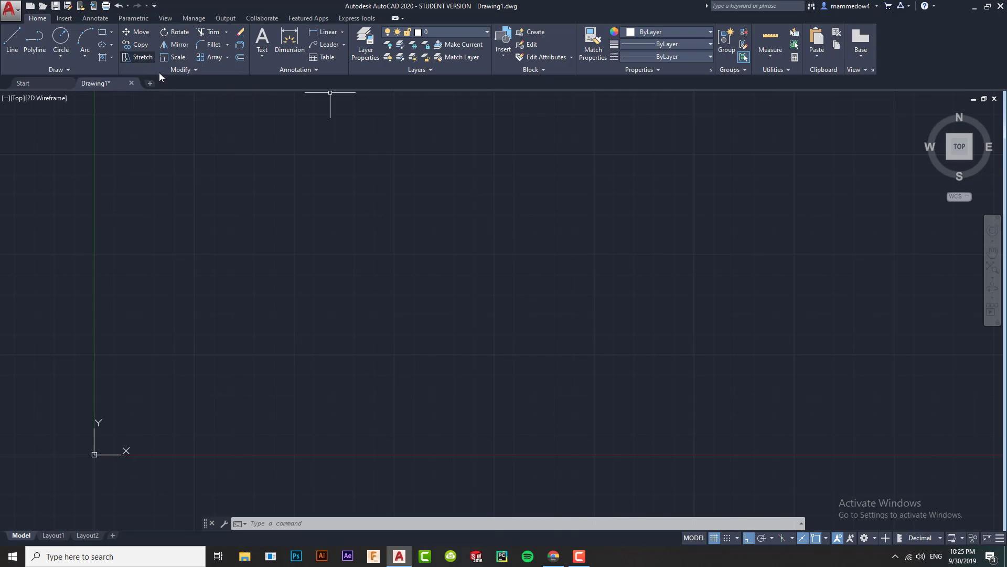
{"action": "left_click", "coordinate": [184, 70]}
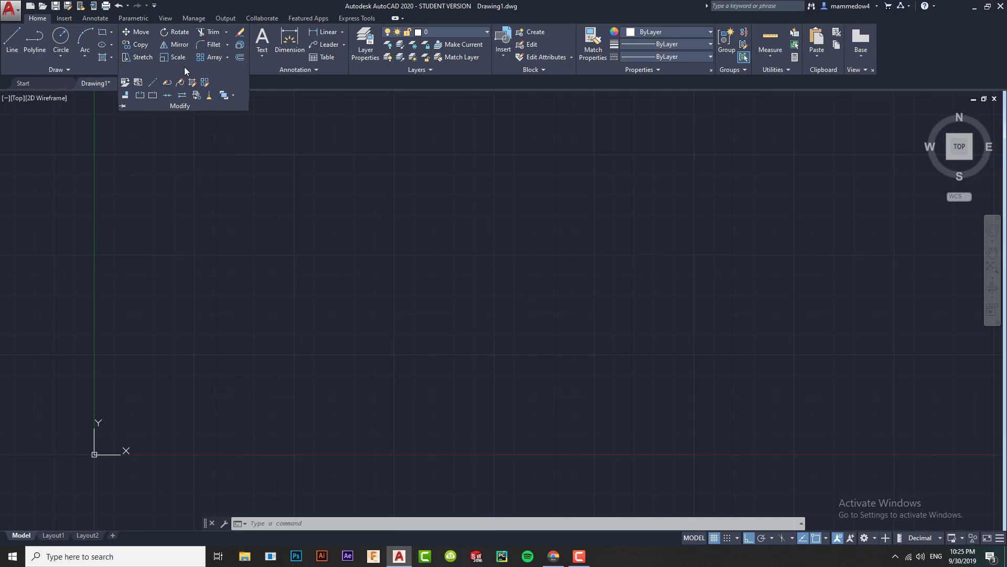
{"action": "left_click", "coordinate": [428, 157]}
{"action": "left_click", "coordinate": [246, 93]}
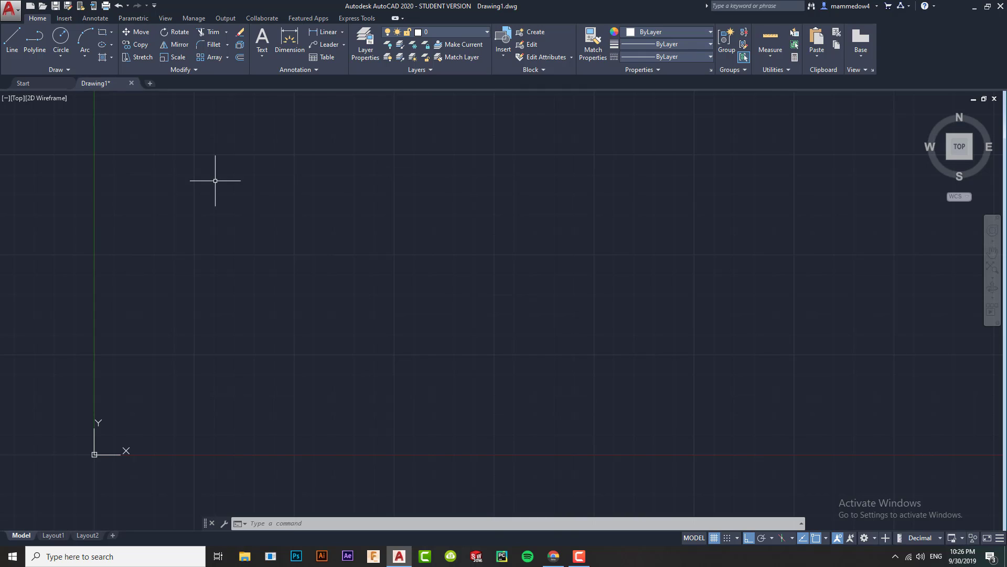
Draw three connected orthogonal lines forming a rectangle that is open along its bottom side.
{"action": "type", "text": "l"}
{"action": "key", "text": "Return"}
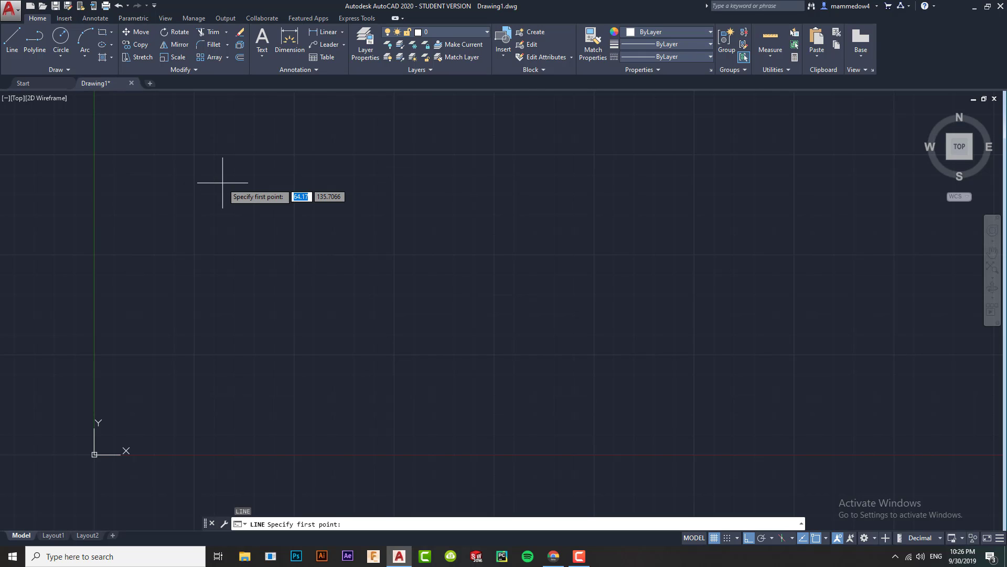
{"action": "left_click", "coordinate": [249, 355]}
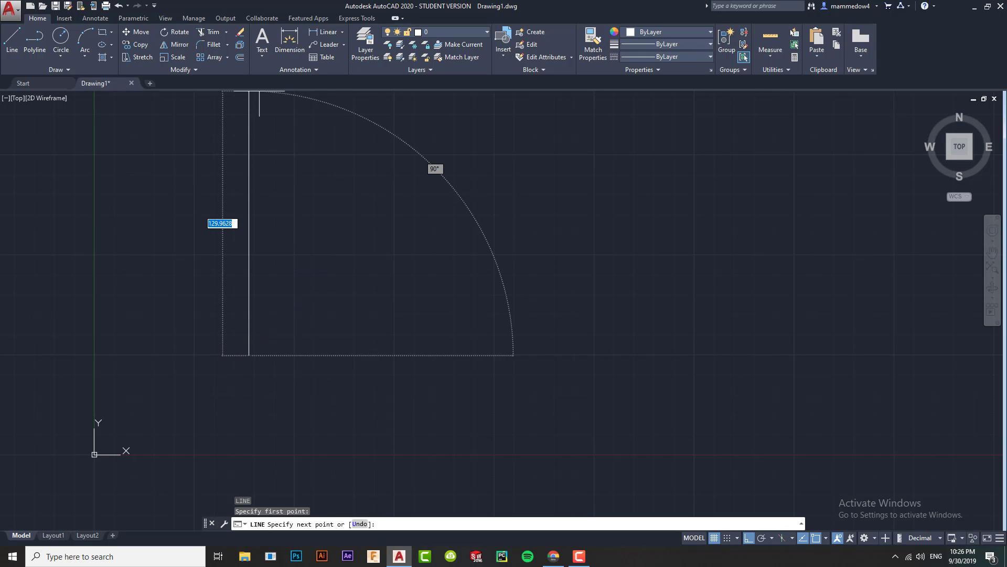
{"action": "left_click", "coordinate": [249, 138]}
{"action": "left_click", "coordinate": [584, 138]}
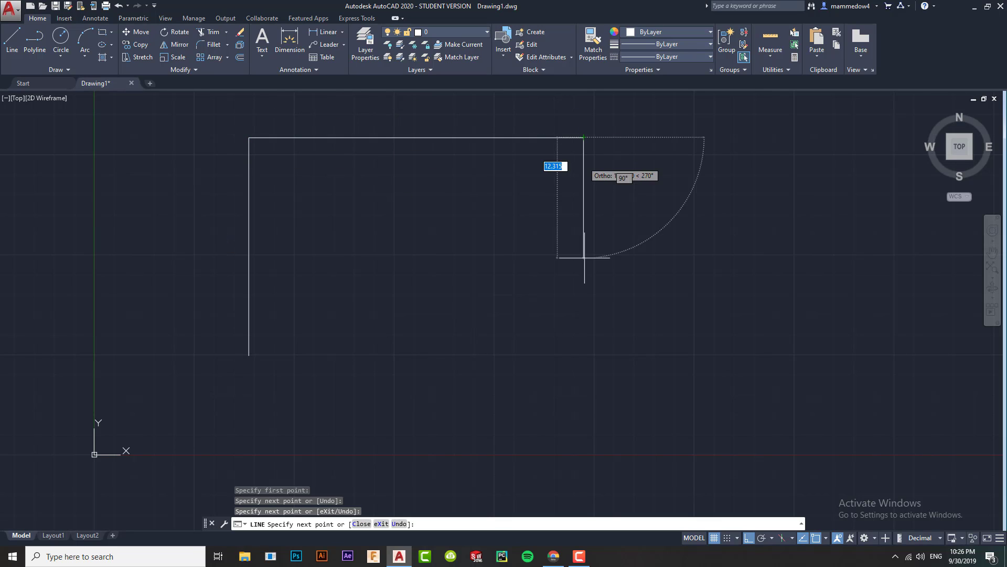
{"action": "left_click", "coordinate": [577, 353]}
{"action": "key", "text": "Return"}
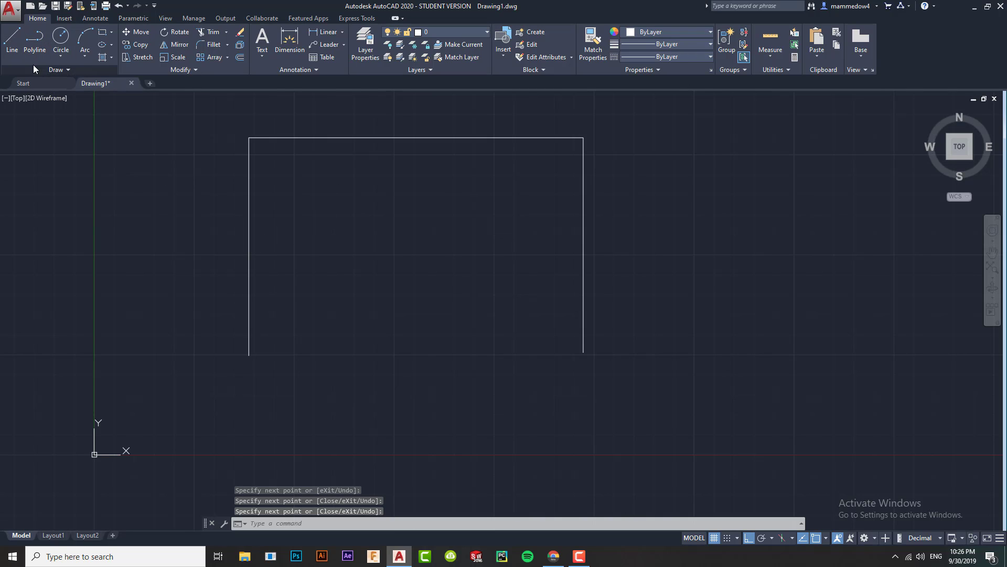
Join the two vertical lines and the horizontal line of the open rectangle into a single polyline.
{"action": "left_click", "coordinate": [249, 196]}
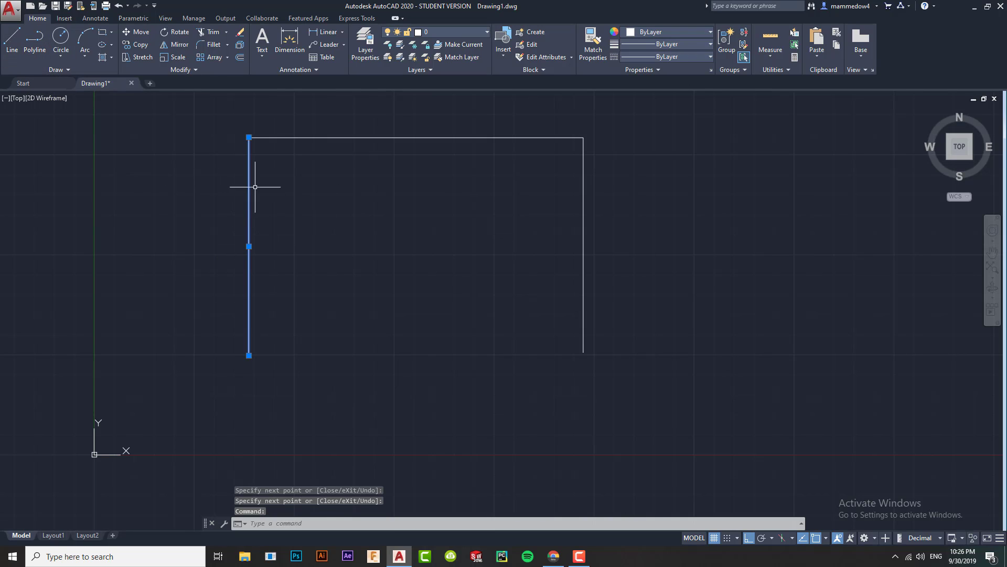
{"action": "left_click", "coordinate": [443, 139]}
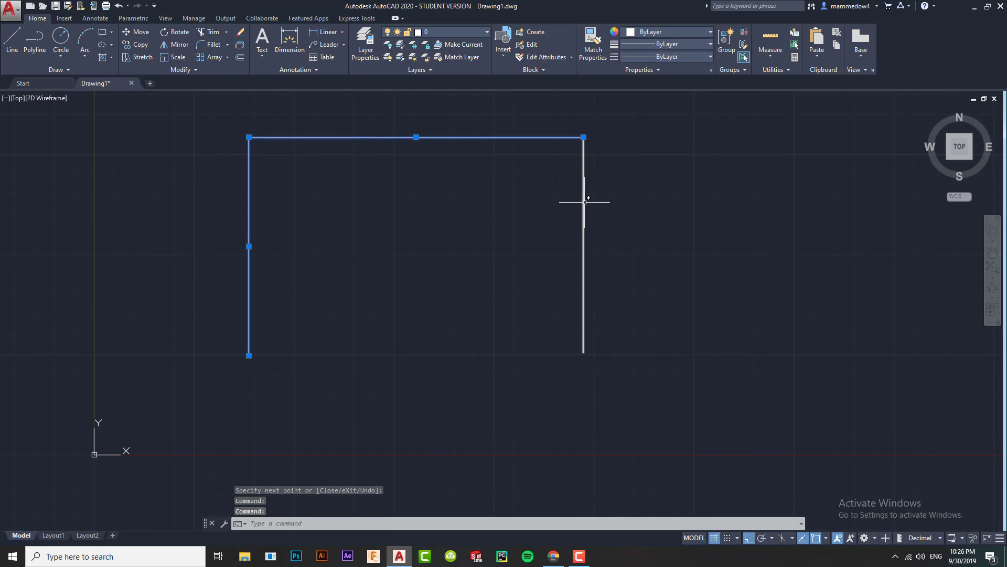
{"action": "left_click", "coordinate": [584, 197]}
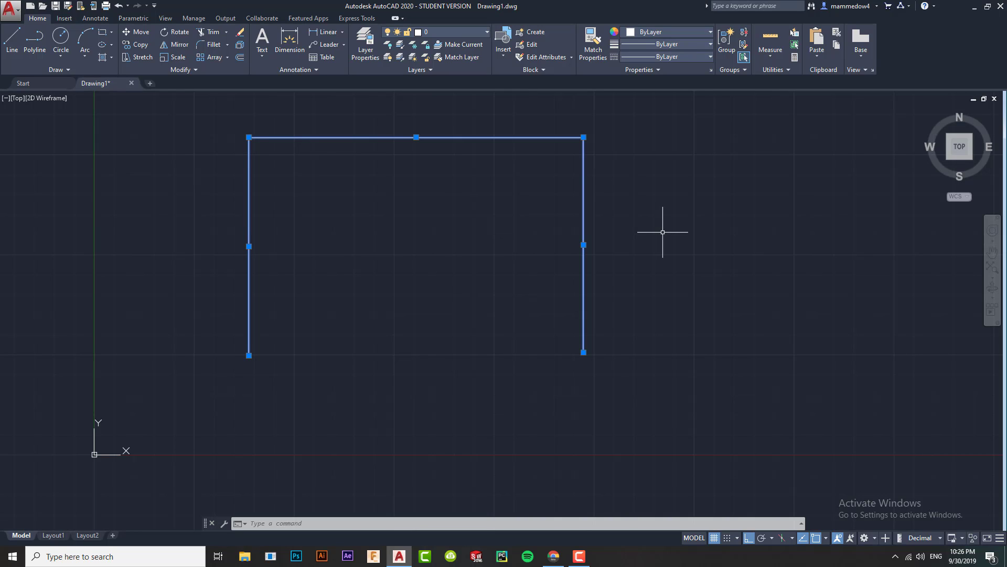
{"action": "left_click", "coordinate": [185, 70]}
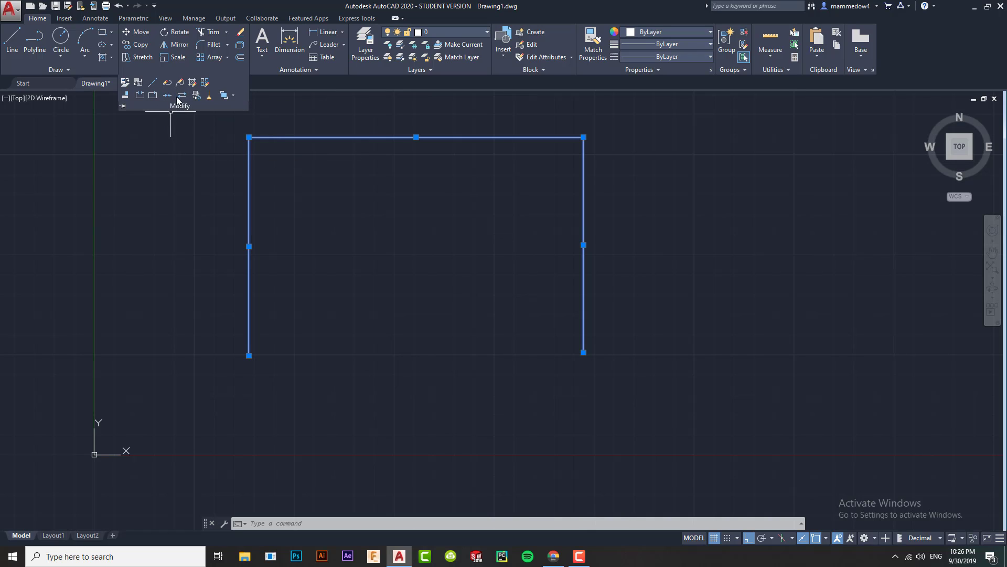
{"action": "left_click", "coordinate": [436, 285]}
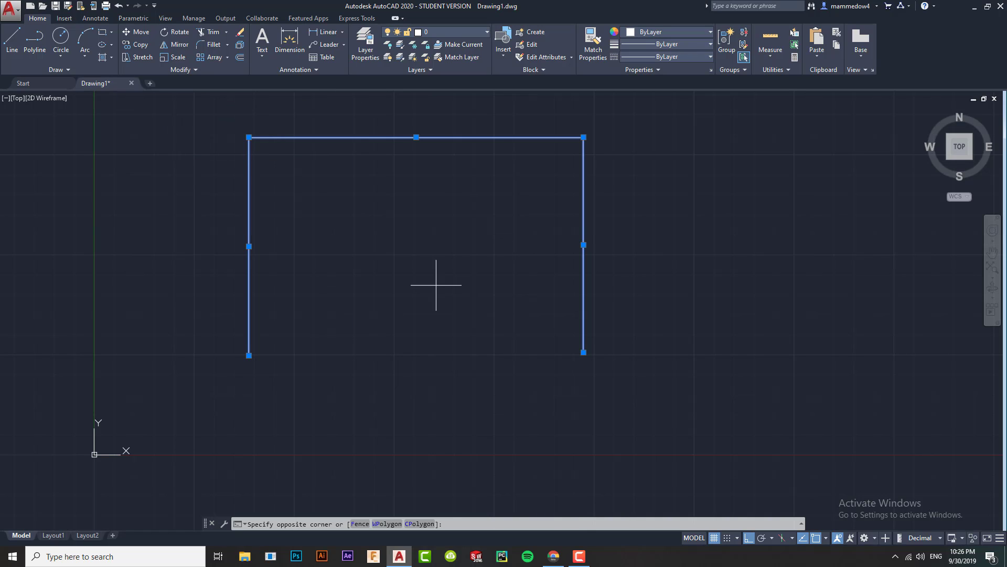
{"action": "left_click", "coordinate": [399, 228]}
{"action": "type", "text": "j"}
{"action": "key", "text": "Return"}
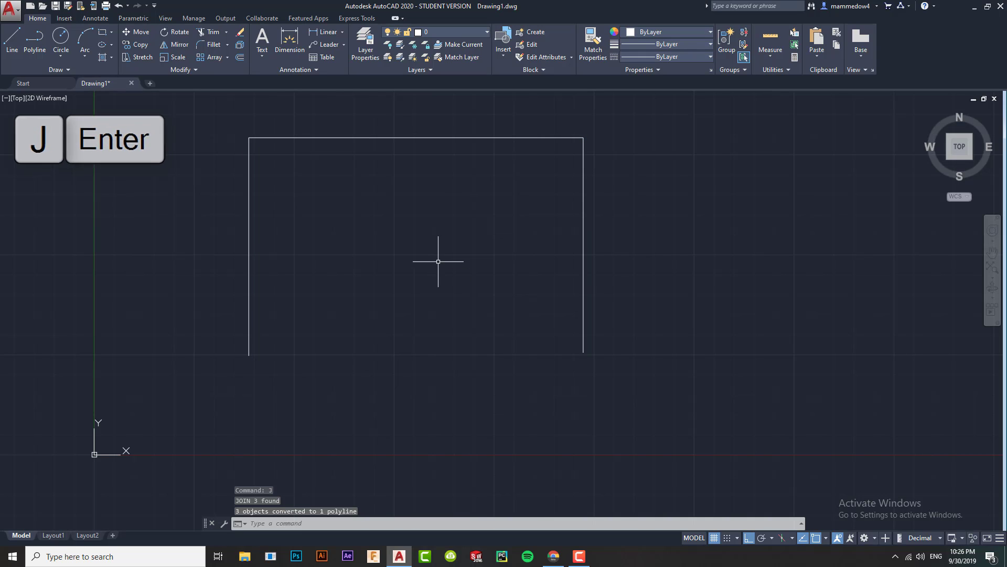
Explode the open-rectangle polyline into individual lines and check that each one can be selected separately.
{"action": "left_click", "coordinate": [367, 138]}
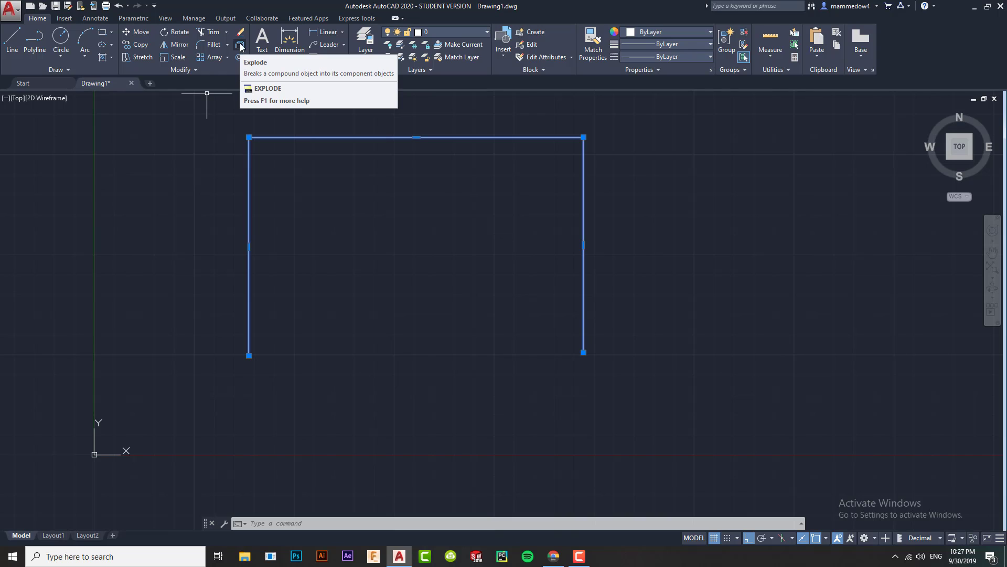
{"action": "key", "text": "x"}
{"action": "key", "text": "Return"}
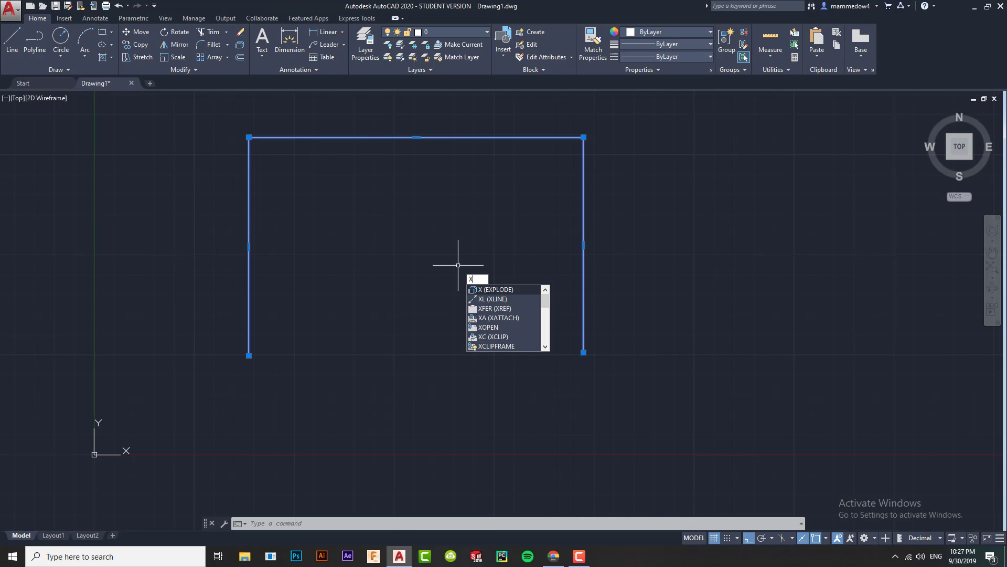
{"action": "key", "text": "Return"}
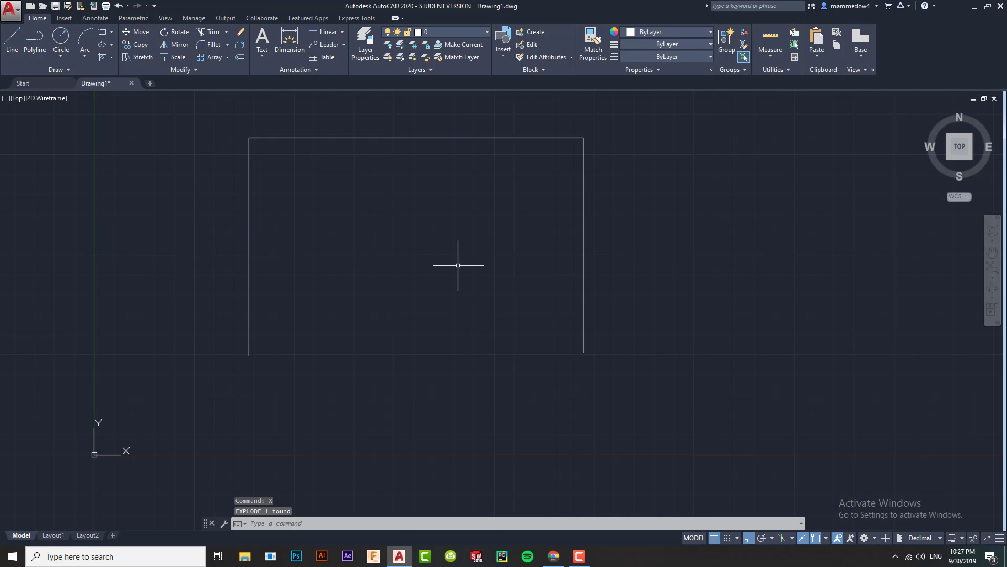
{"action": "left_click", "coordinate": [248, 202]}
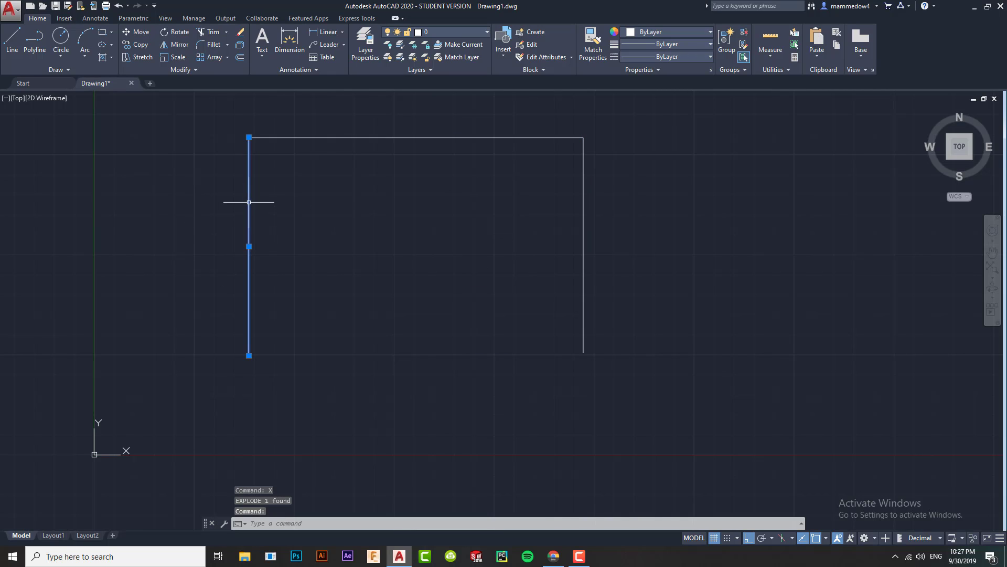
{"action": "left_click", "coordinate": [583, 214]}
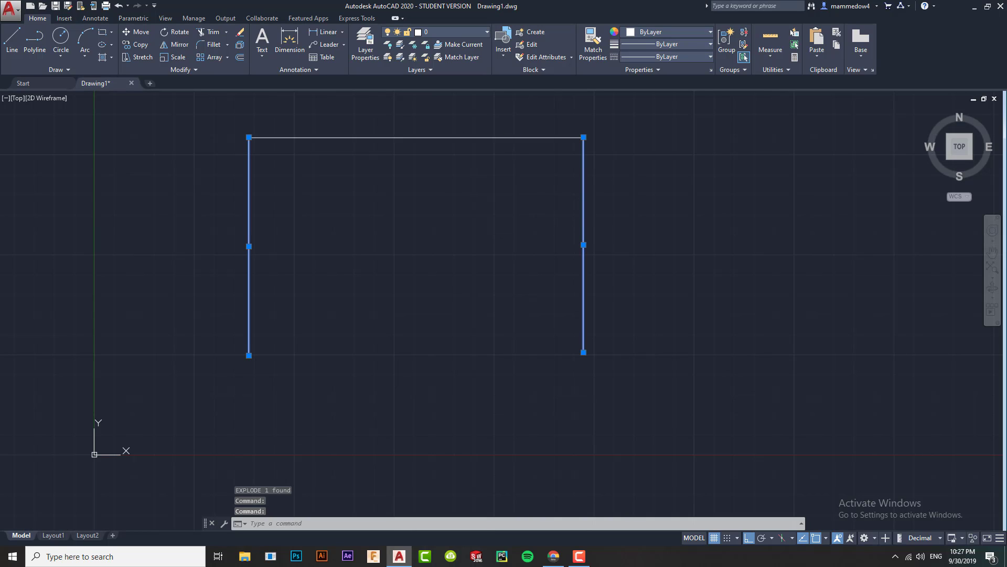
{"action": "left_click", "coordinate": [492, 138]}
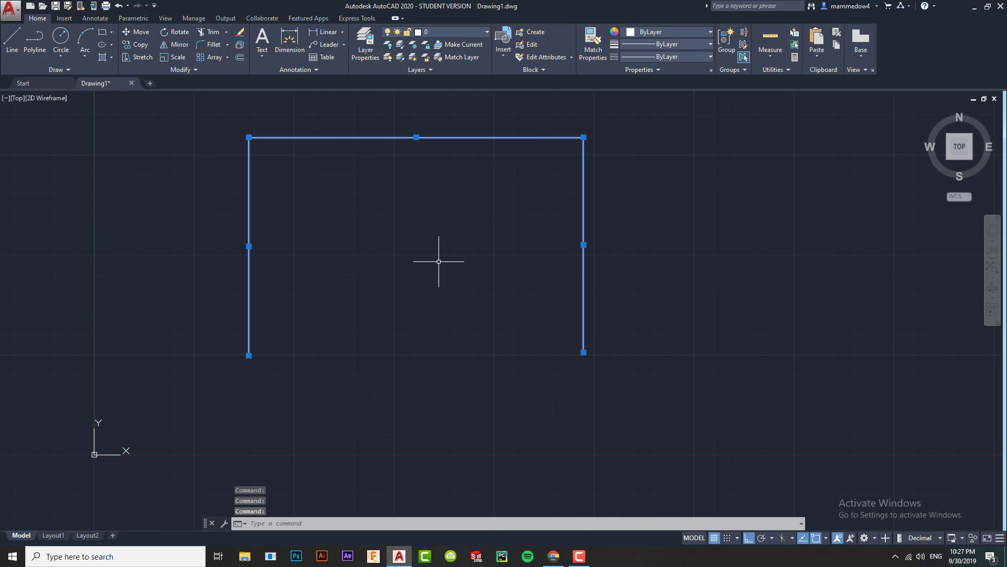
{"action": "key", "text": "Escape"}
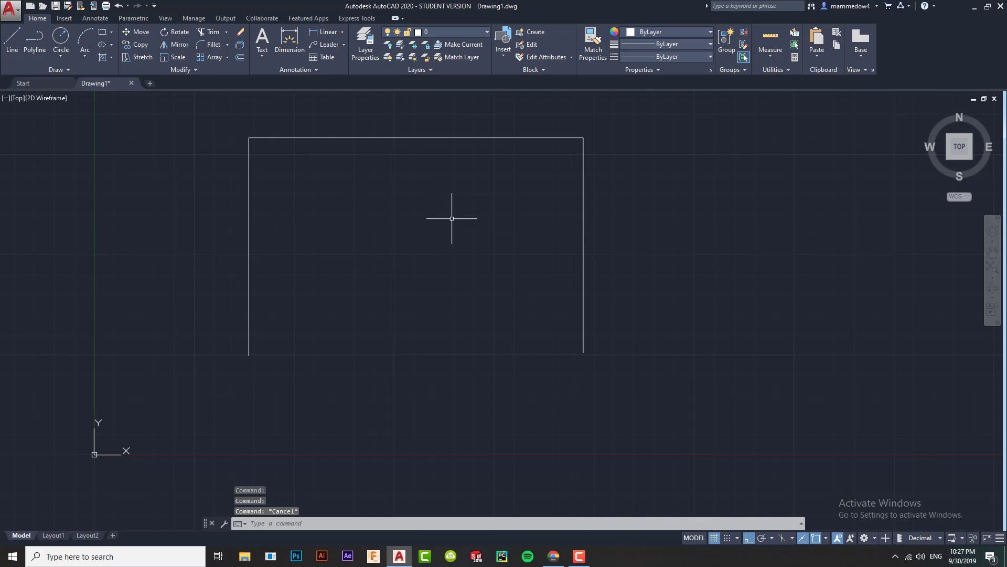
Erase all three lines of the open rectangle.
{"action": "left_click", "coordinate": [240, 33]}
{"action": "left_click", "coordinate": [249, 190]}
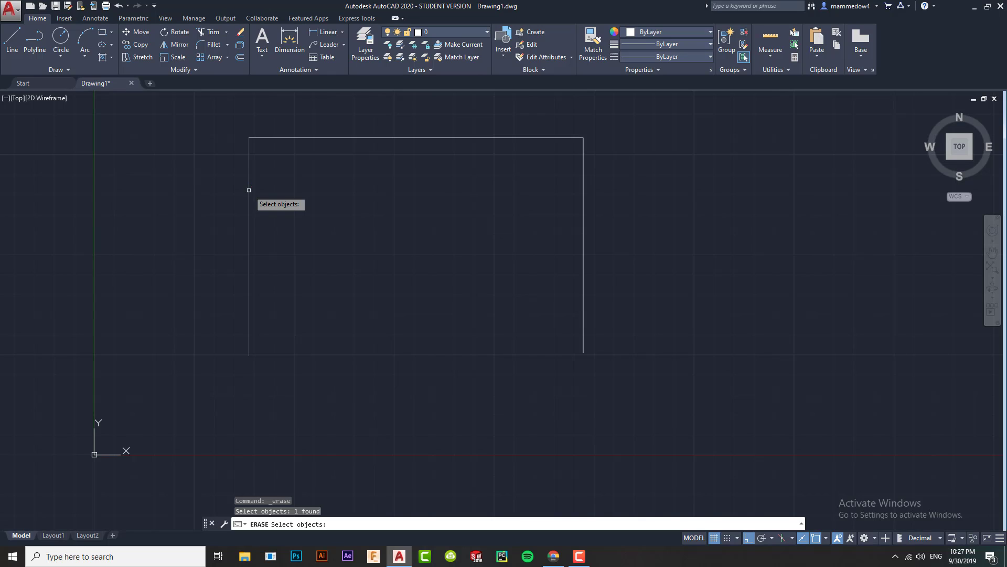
{"action": "left_click", "coordinate": [490, 138]}
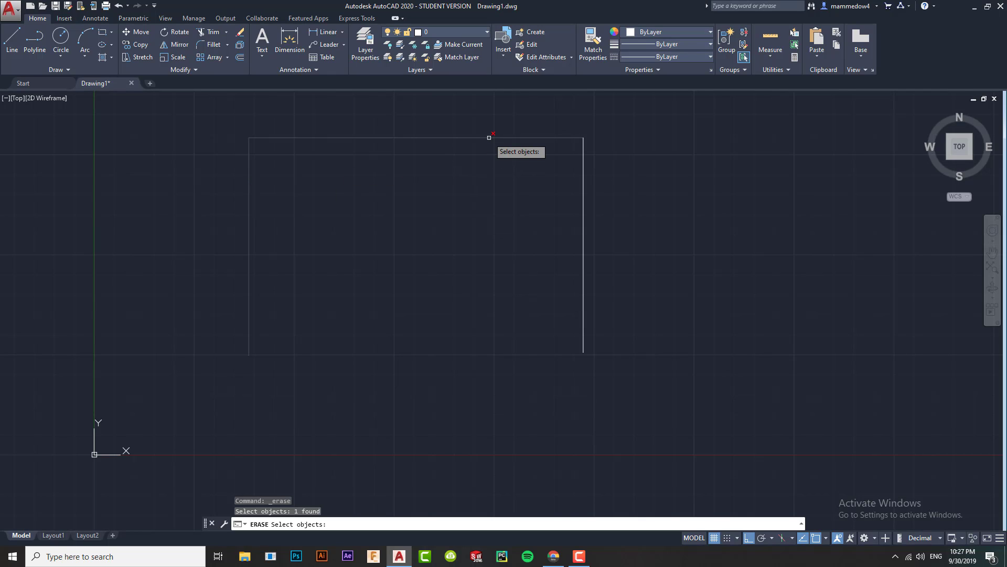
{"action": "left_click", "coordinate": [582, 198]}
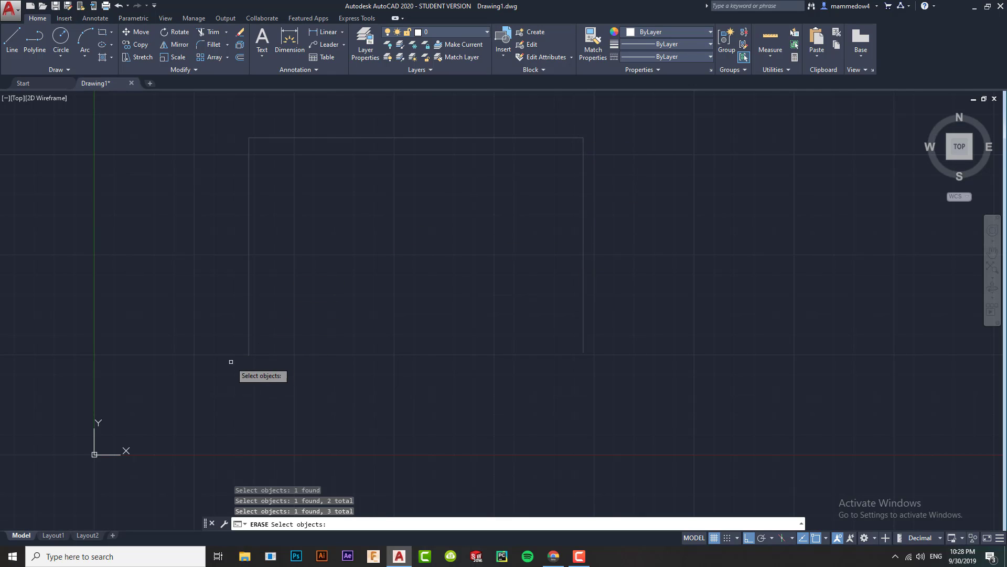
{"action": "key", "text": "Return"}
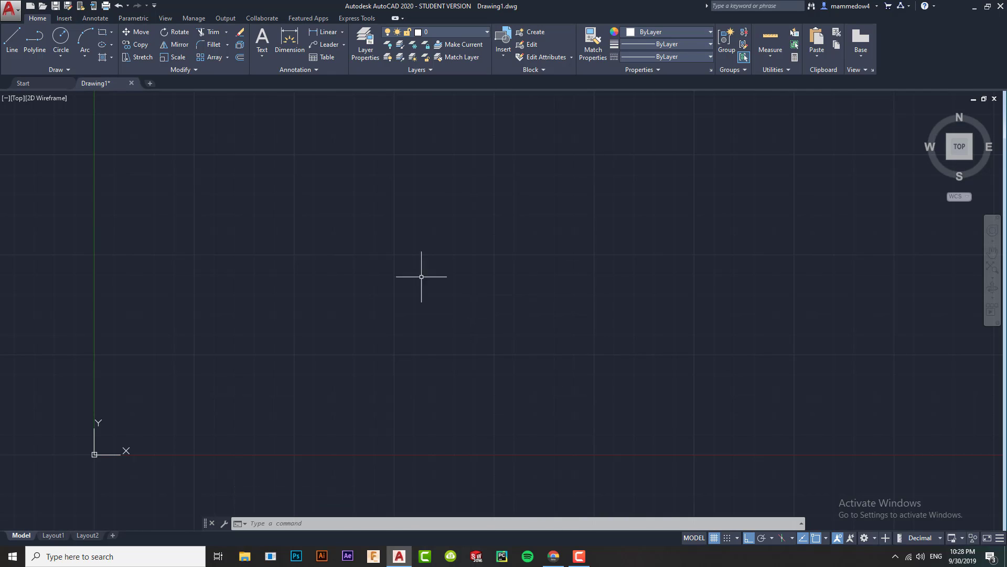
Draw a single horizontal line 200 units long.
{"action": "key", "text": "l"}
{"action": "key", "text": "Return"}
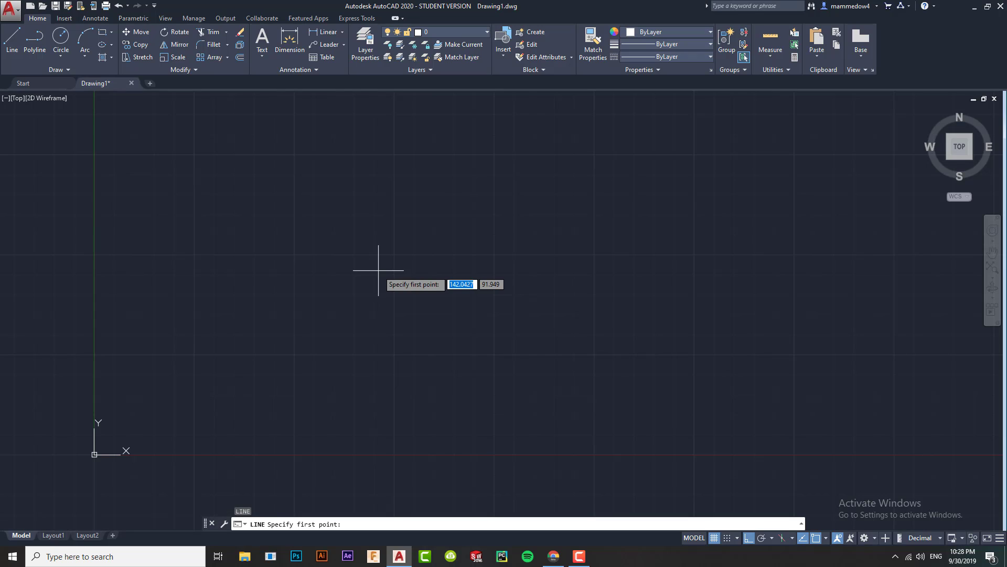
{"action": "left_click", "coordinate": [174, 269]}
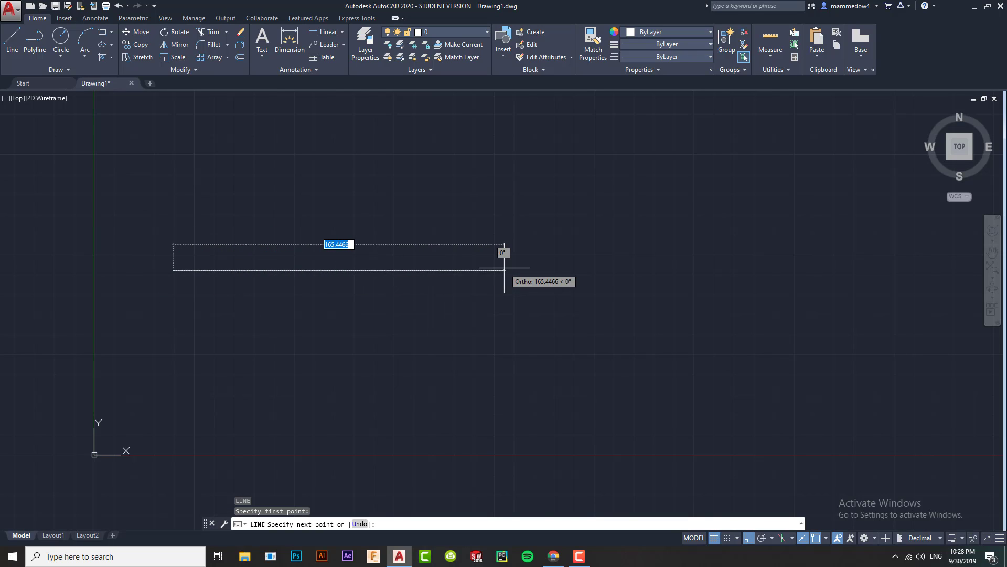
{"action": "type", "text": "2"}
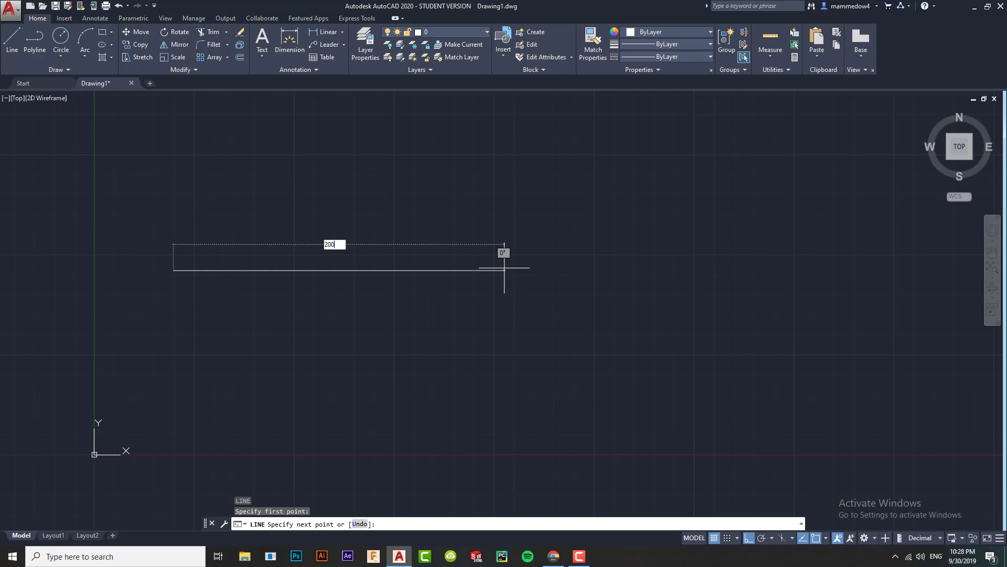
{"action": "type", "text": "00"}
{"action": "key", "text": "Return"}
{"action": "key", "text": "Return"}
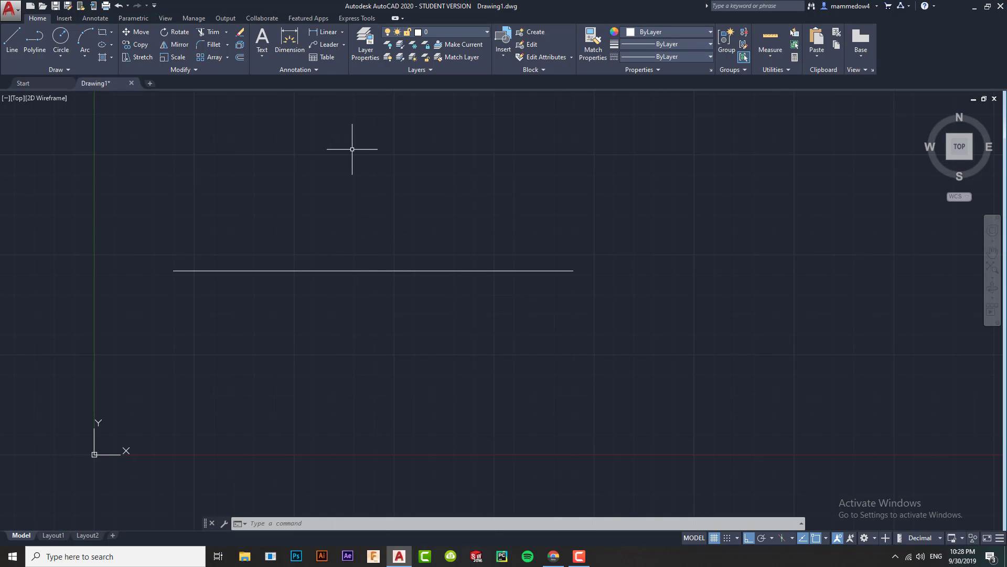
{"action": "left_click", "coordinate": [169, 70]}
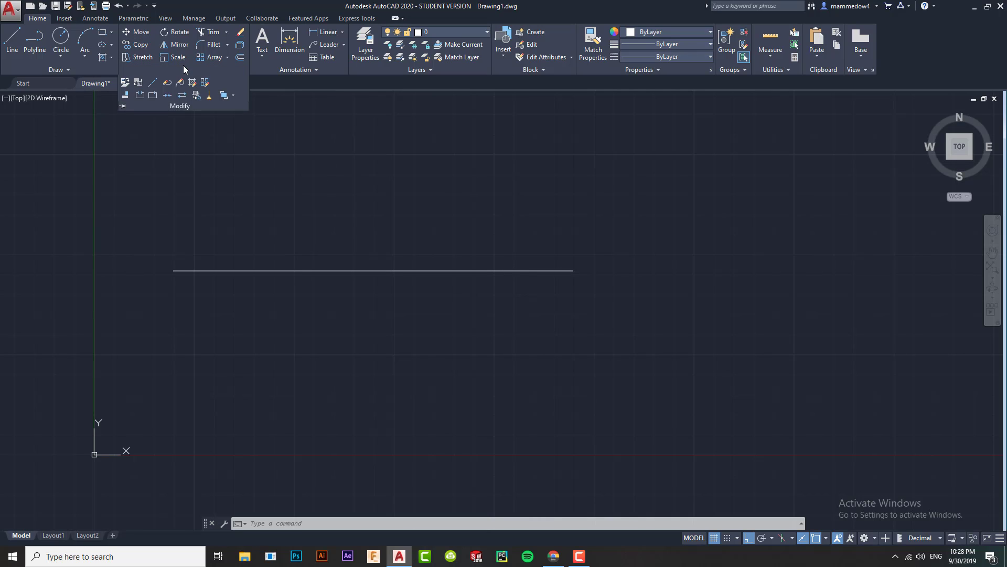
{"action": "left_click", "coordinate": [147, 96]}
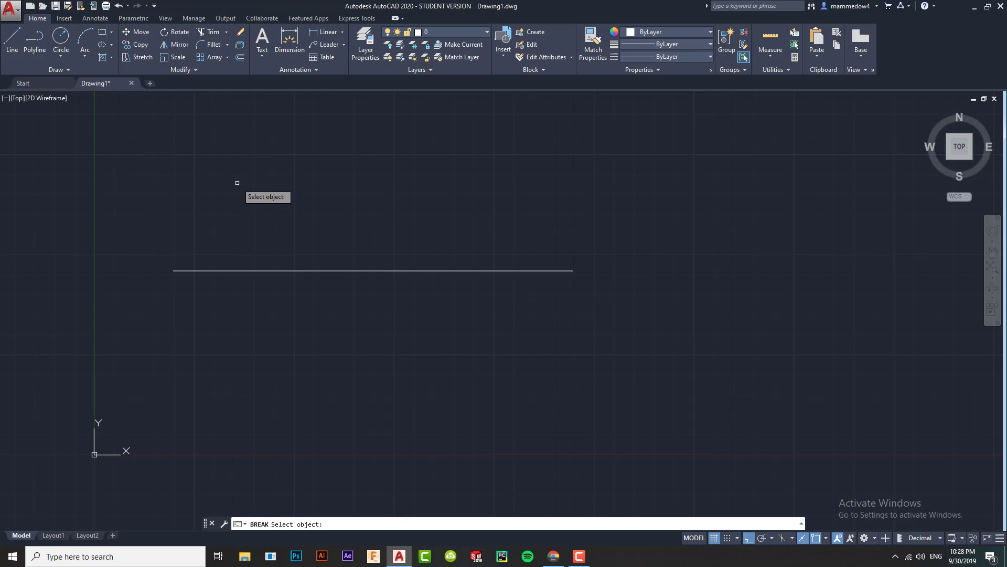
{"action": "left_click", "coordinate": [345, 271]}
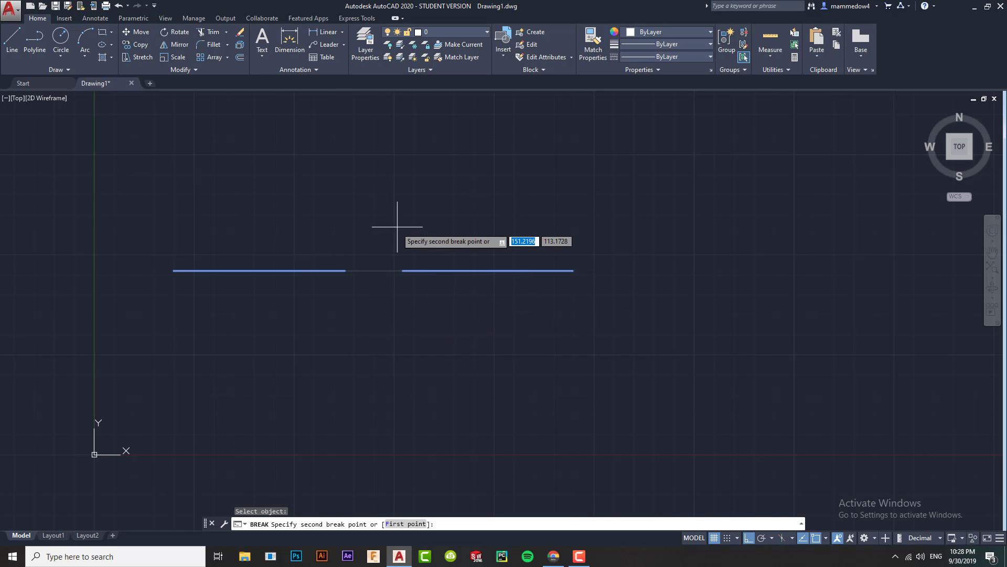
{"action": "key", "text": "Escape"}
Break the horizontal line between two points to remove its middle portion, and select the remaining right-hand piece.
{"action": "left_click", "coordinate": [183, 69]}
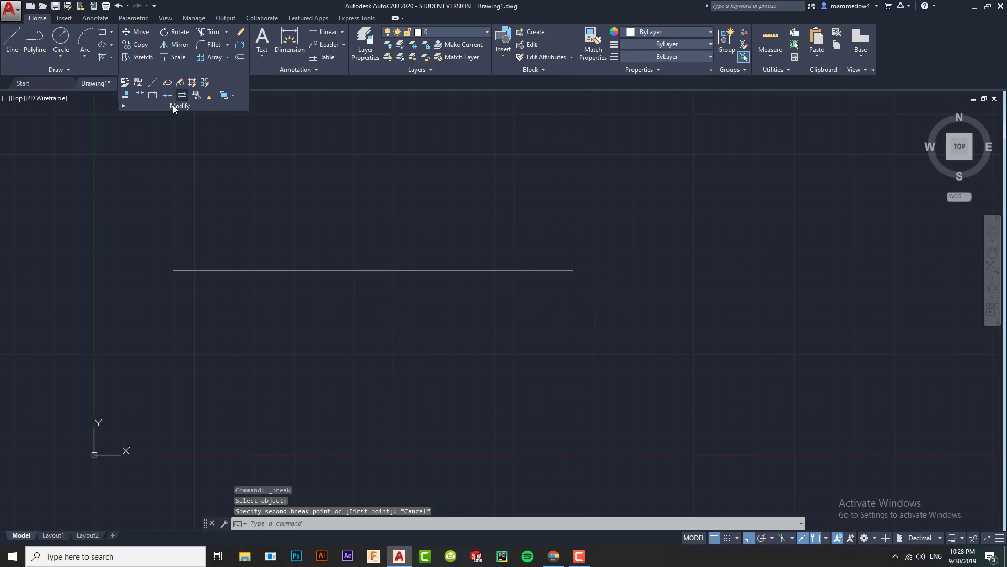
{"action": "left_click", "coordinate": [140, 97]}
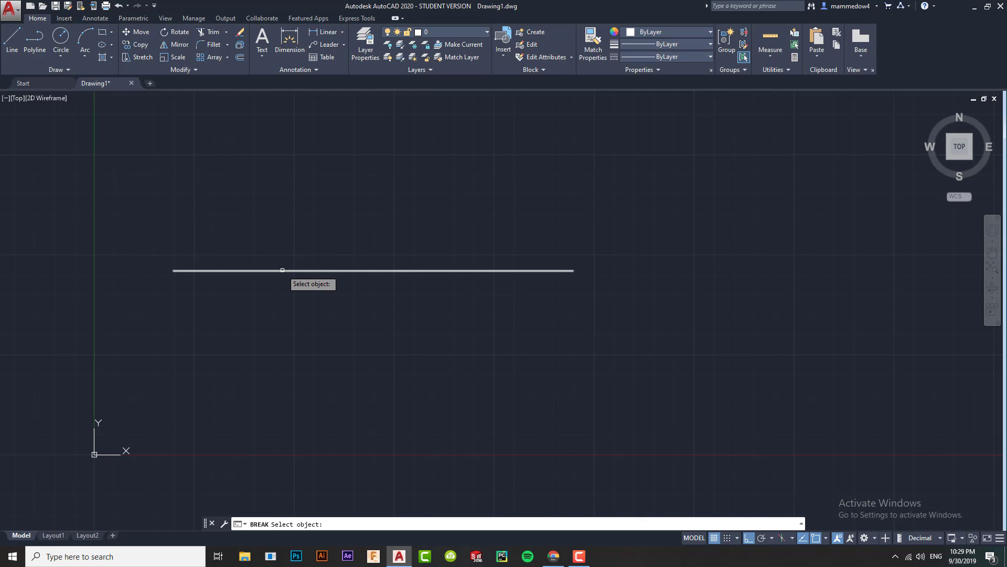
{"action": "left_click", "coordinate": [283, 270]}
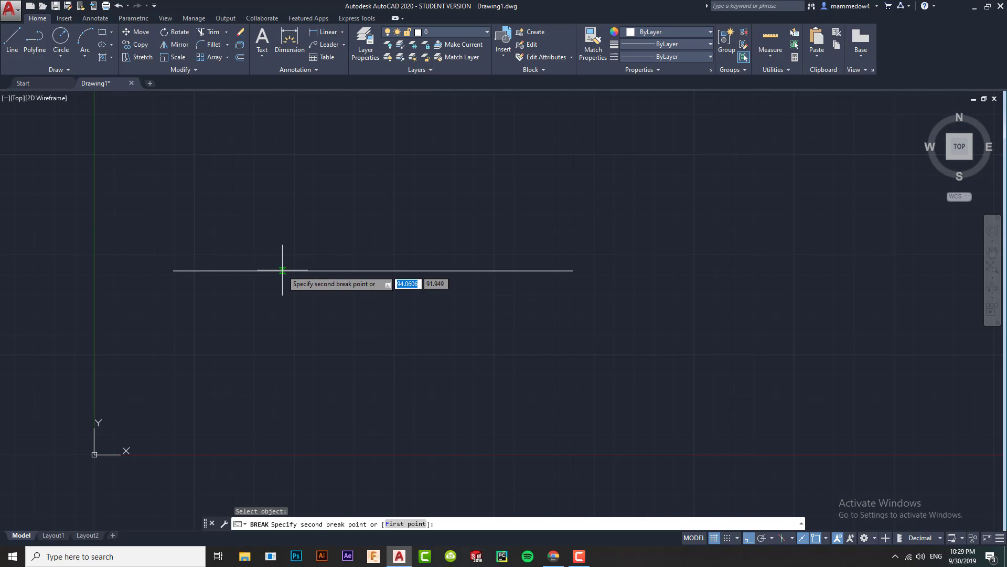
{"action": "left_click", "coordinate": [435, 270]}
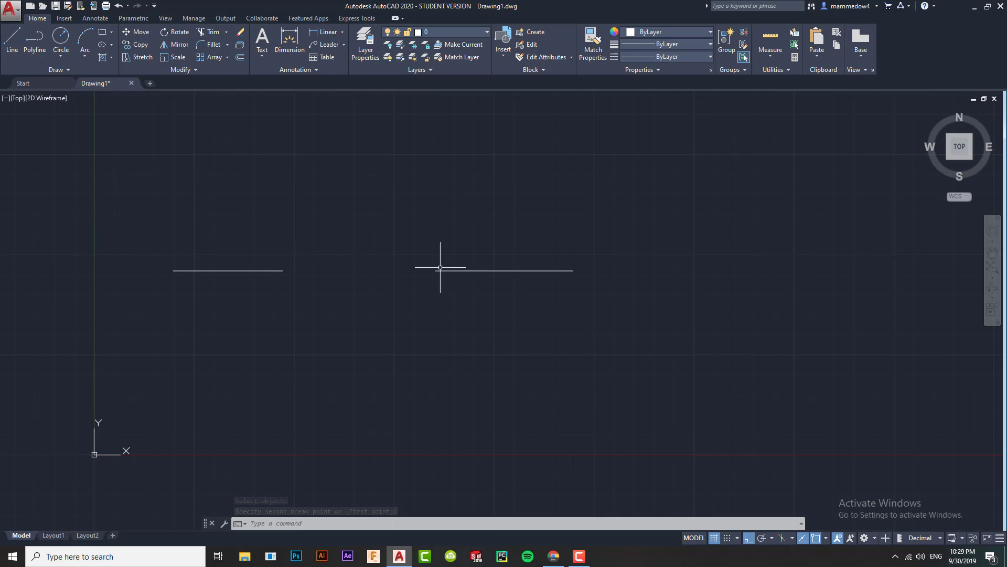
{"action": "left_click", "coordinate": [463, 271]}
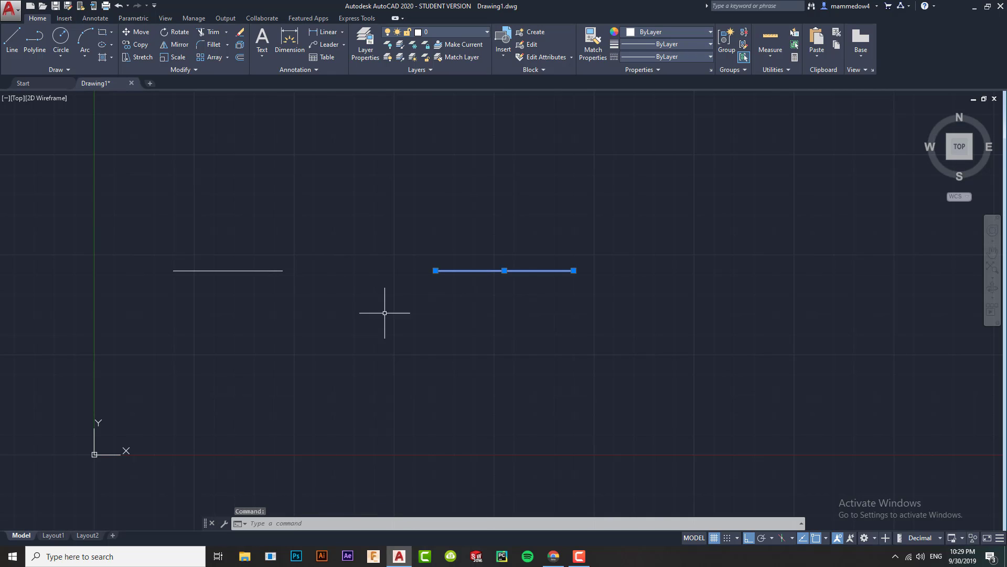
Select the left-hand piece too, clear the selection, and undo the break in the horizontal line.
{"action": "left_click", "coordinate": [243, 271]}
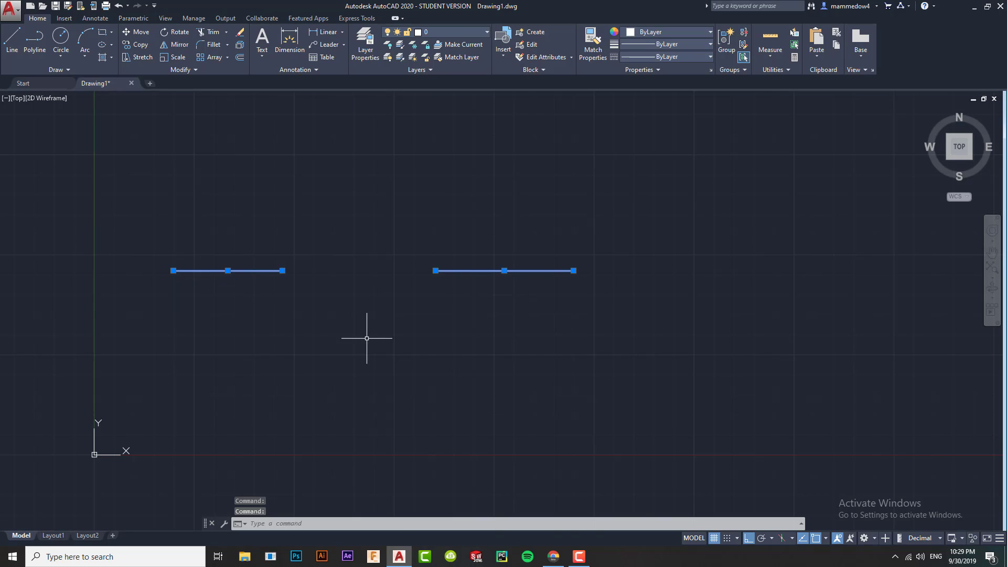
{"action": "key", "text": "Escape"}
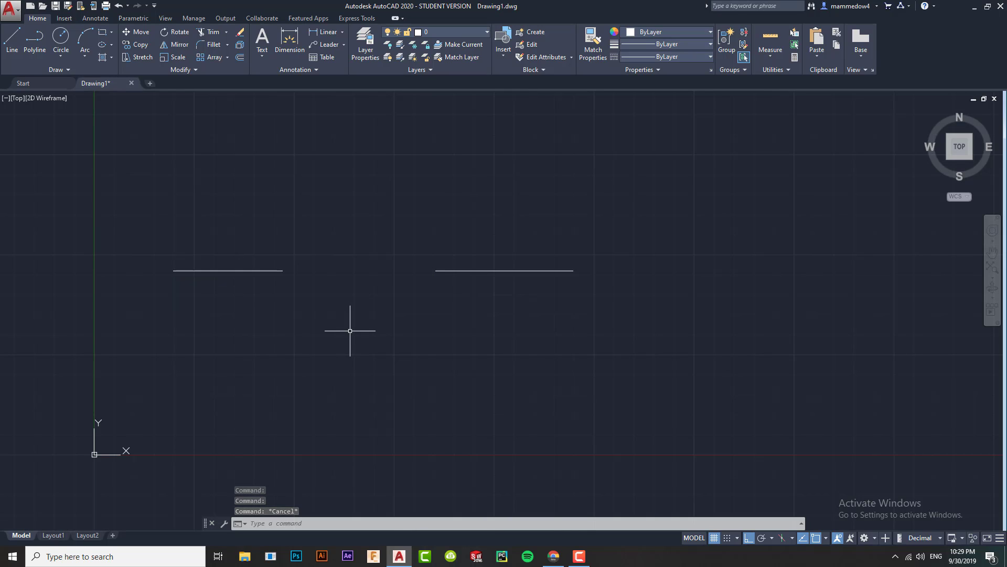
{"action": "key", "text": "ctrl+z"}
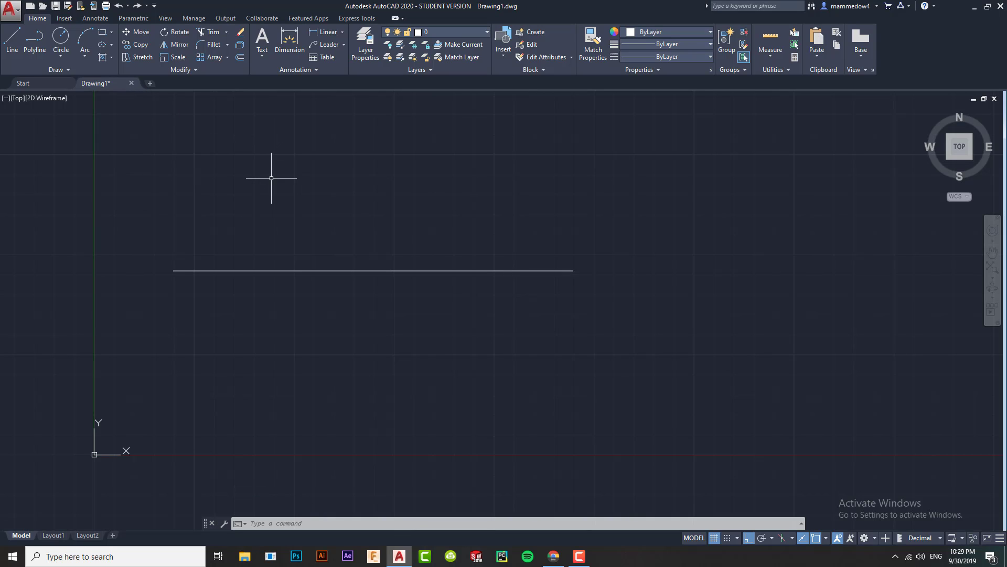
{"action": "left_click", "coordinate": [187, 69]}
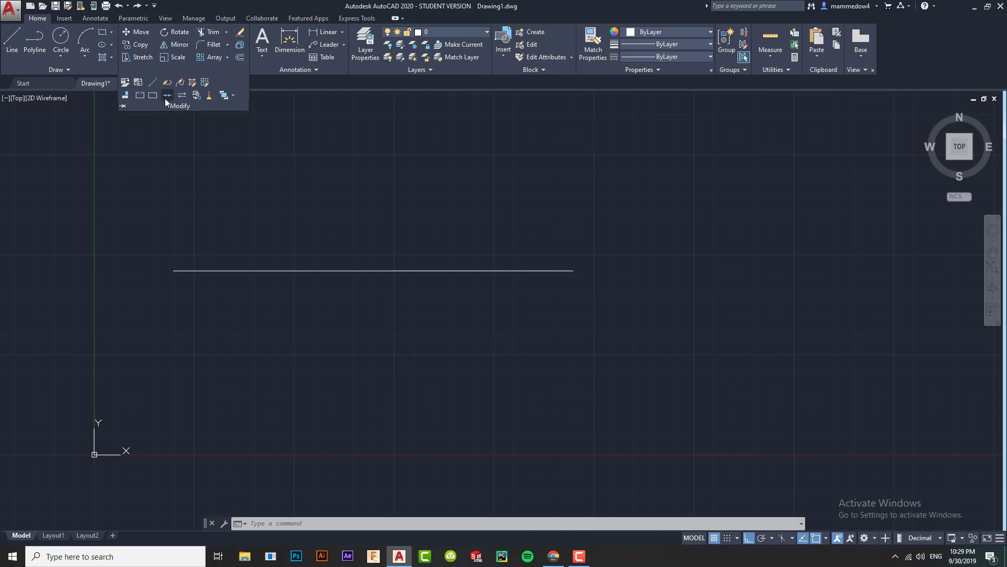
{"action": "left_click", "coordinate": [141, 96]}
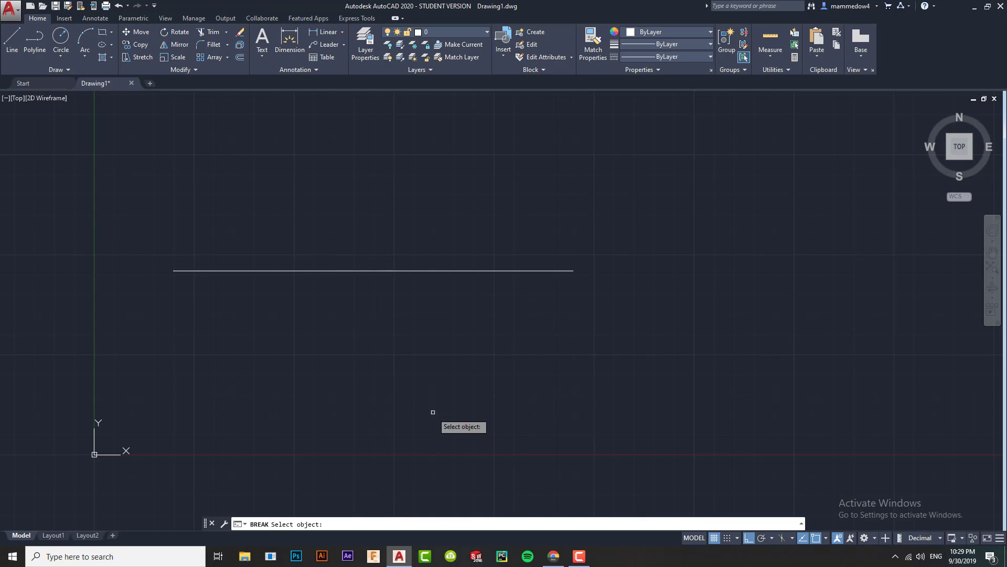
{"action": "left_click", "coordinate": [300, 272]}
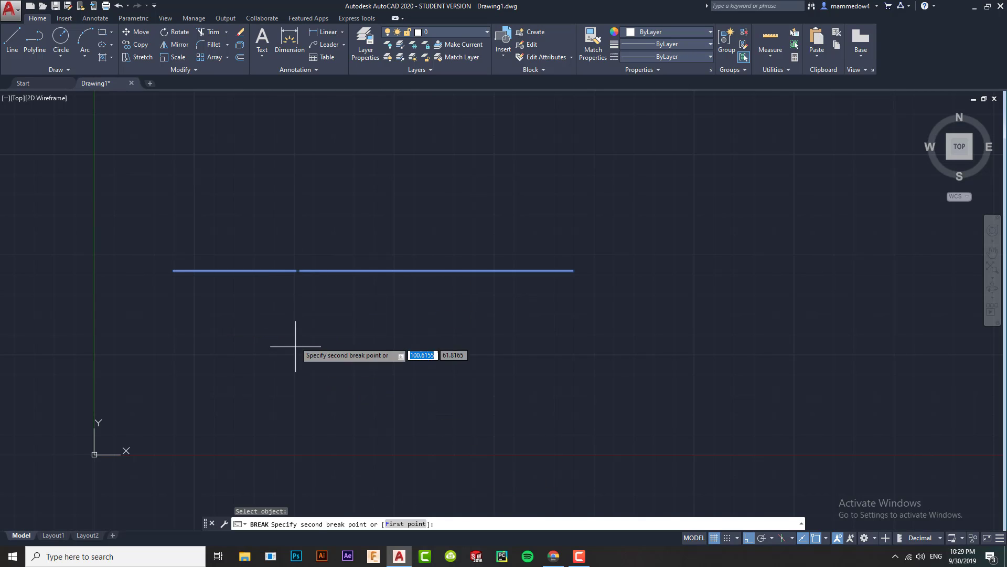
{"action": "left_click", "coordinate": [406, 524]}
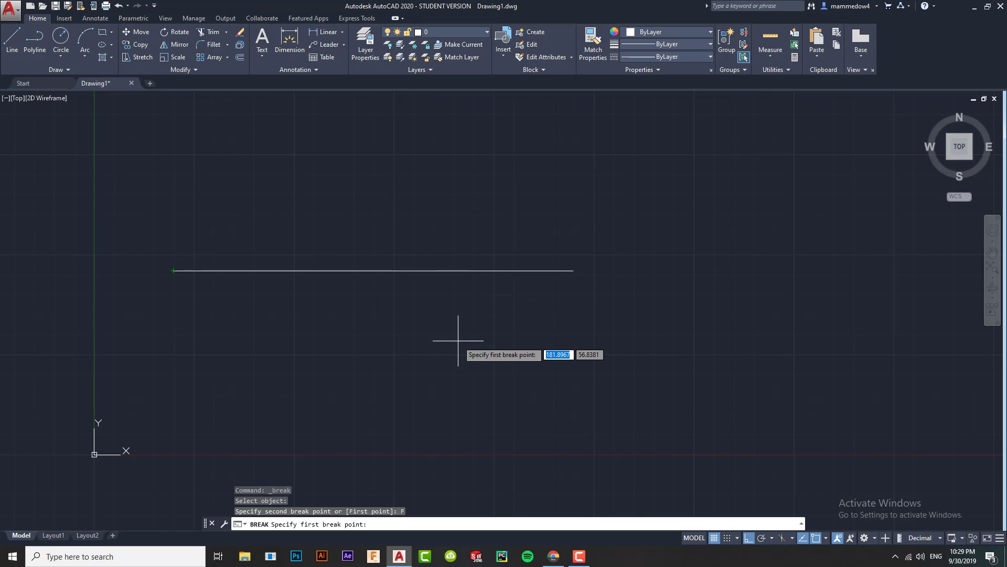
{"action": "key", "text": "Escape"}
Enable the Midpoint object snap in the drafting settings.
{"action": "key", "text": "Return"}
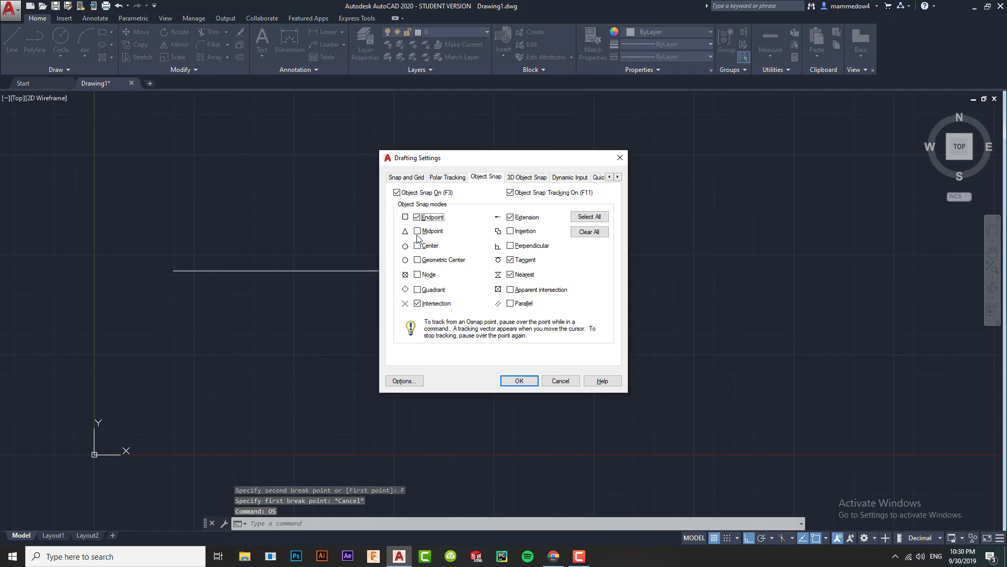
{"action": "left_click", "coordinate": [417, 231]}
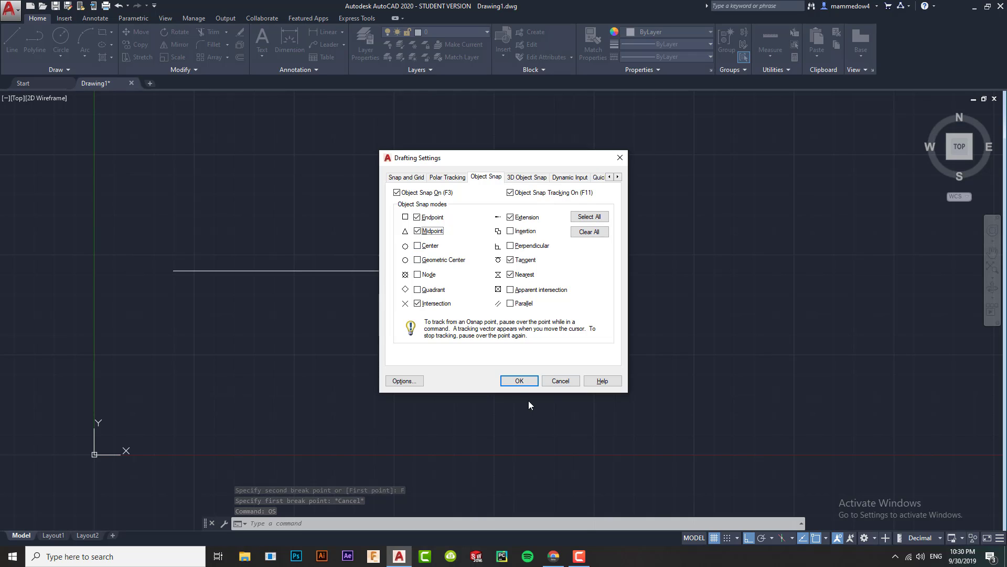
{"action": "left_click", "coordinate": [518, 381]}
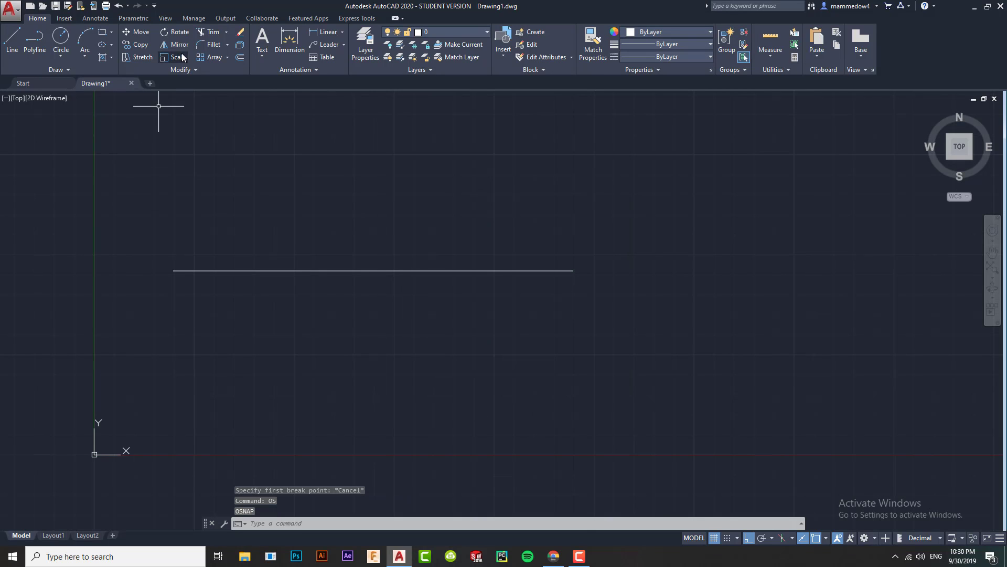
{"action": "left_click", "coordinate": [184, 69]}
{"action": "left_click", "coordinate": [140, 97]}
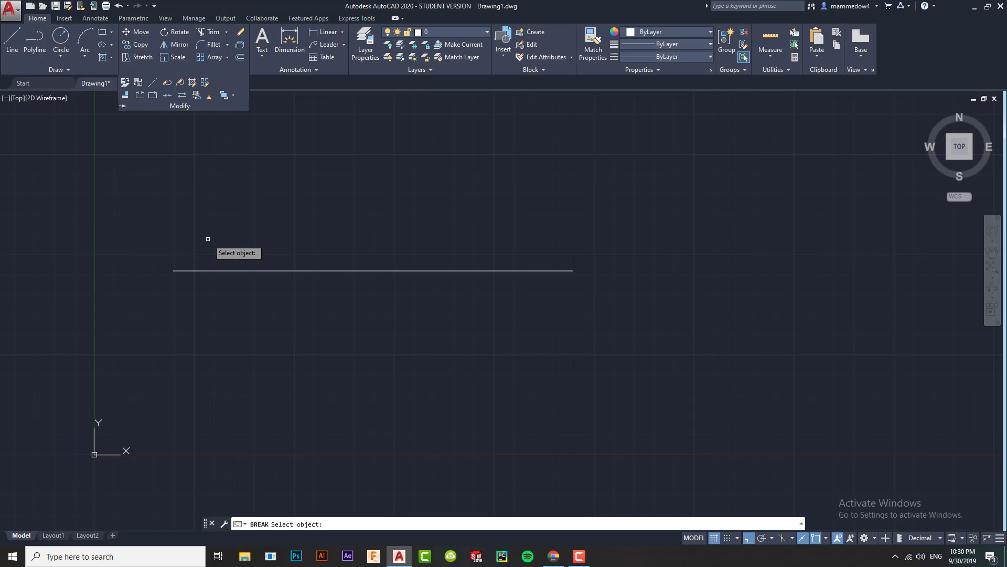
{"action": "left_click", "coordinate": [271, 270]}
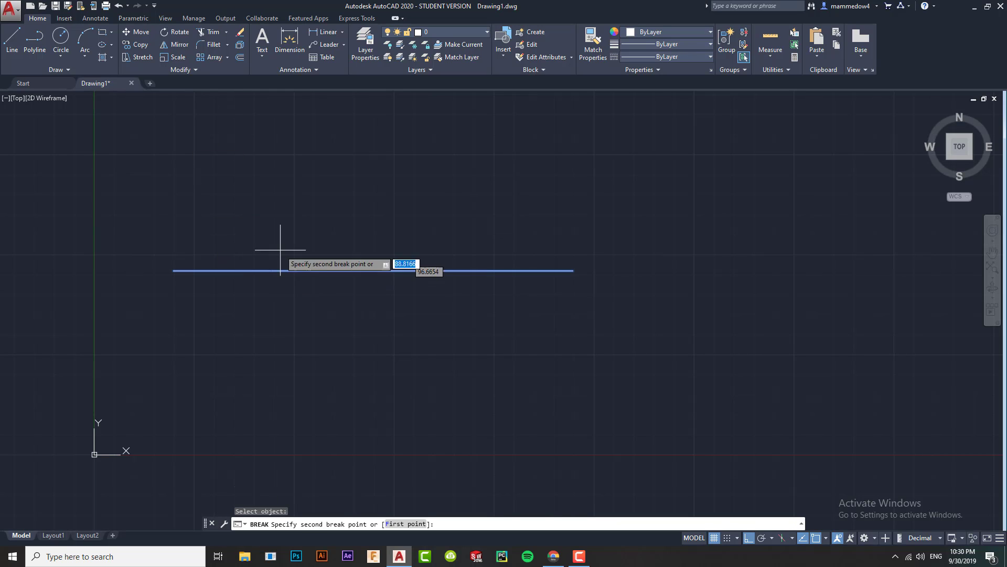
{"action": "left_click", "coordinate": [404, 523]}
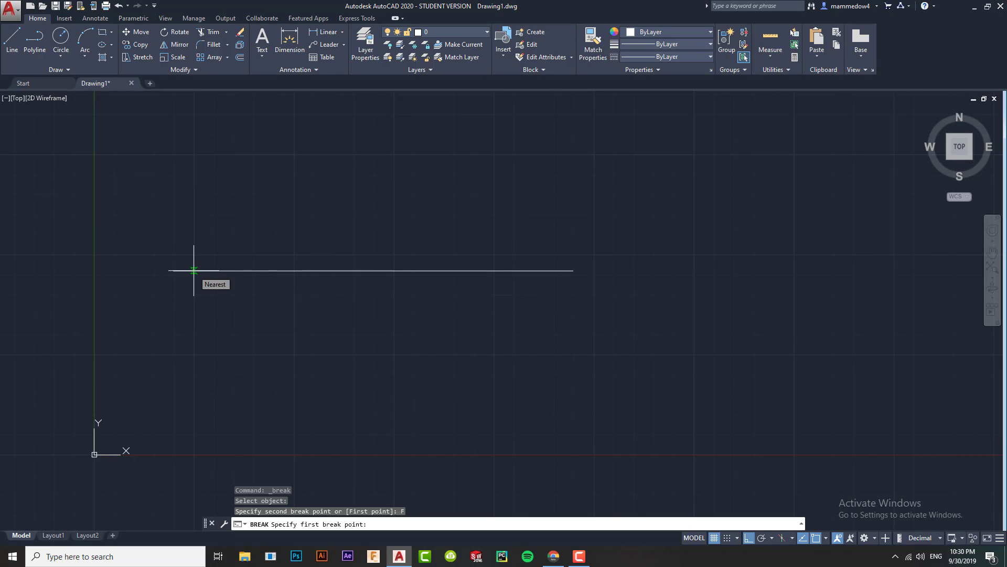
{"action": "type", "text": "10"}
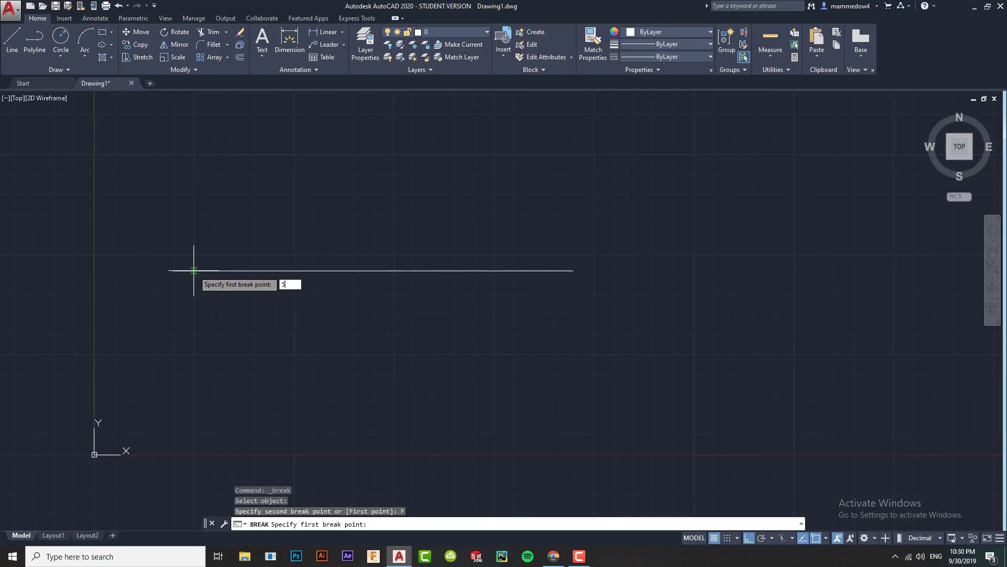
{"action": "key", "text": "Return"}
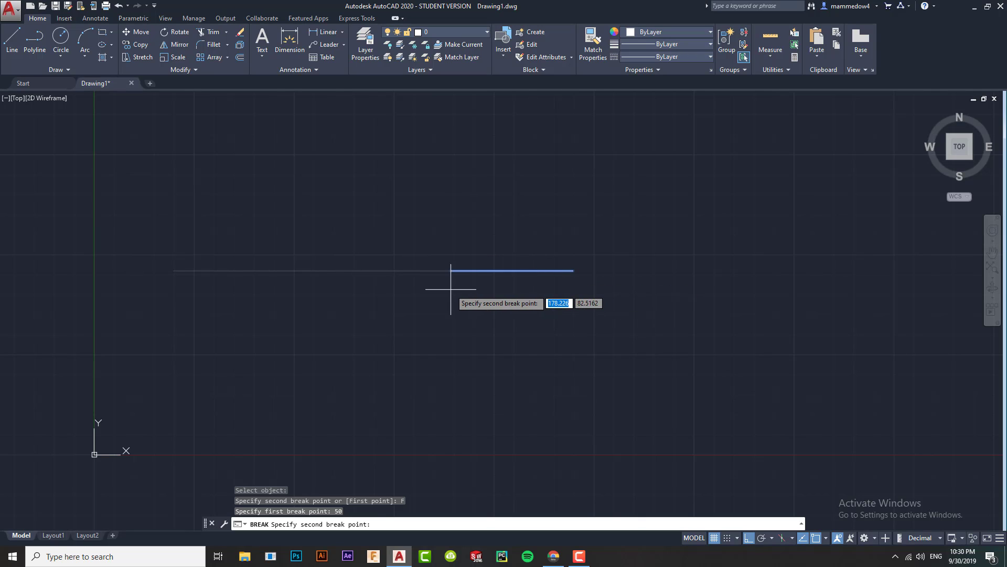
{"action": "key", "text": "Escape"}
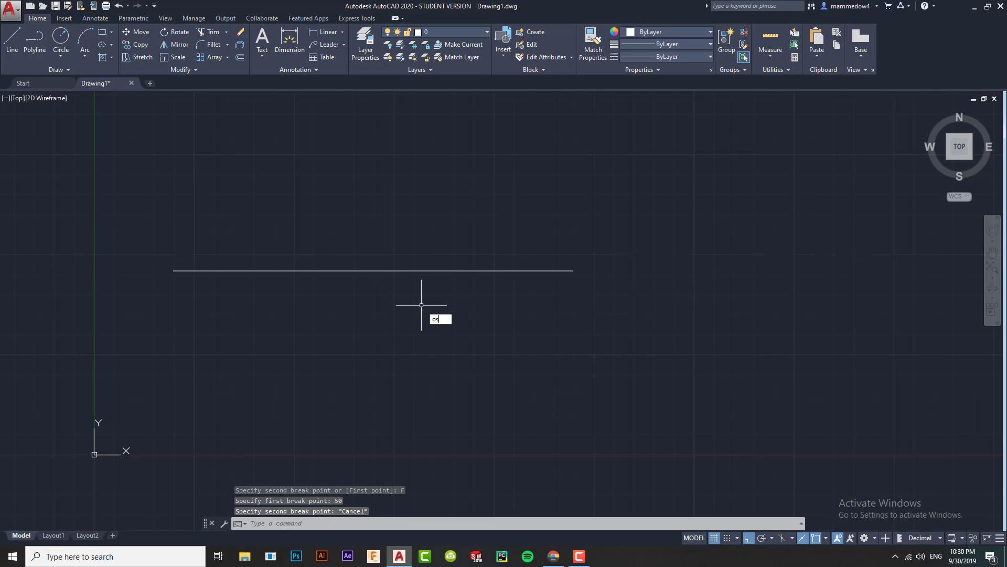
Disable the Nearest object snap in the drafting settings.
{"action": "key", "text": "Return"}
{"action": "left_click", "coordinate": [510, 274]}
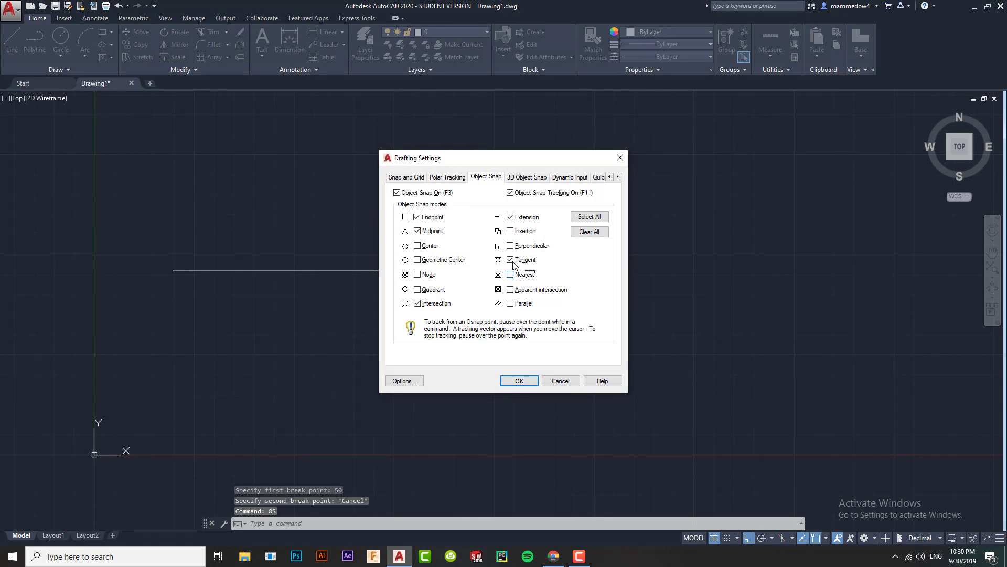
{"action": "left_click", "coordinate": [519, 381]}
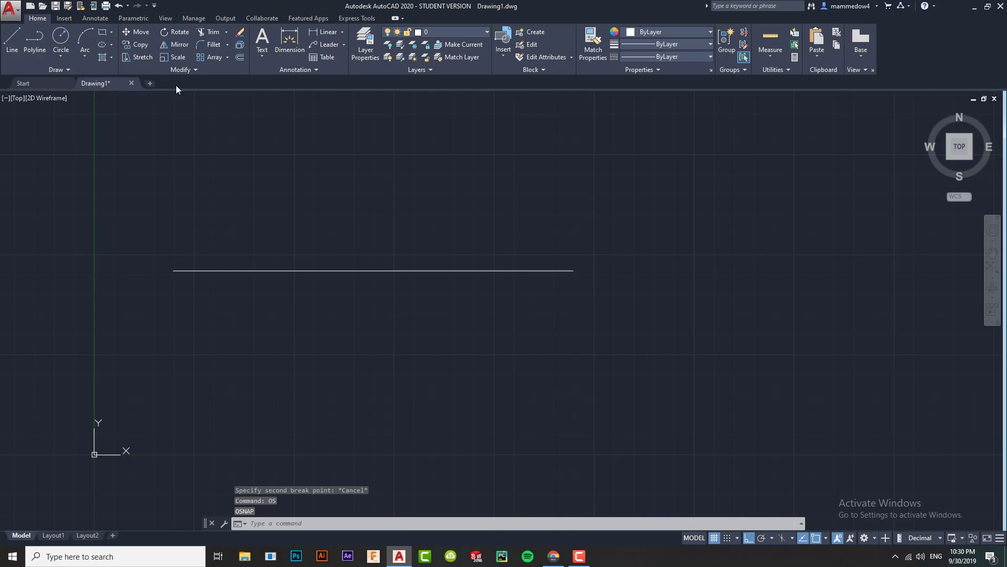
Break the horizontal line with the First point option, removing the middle between points 50 units in from the left and right endpoints.
{"action": "left_click", "coordinate": [183, 69]}
{"action": "left_click", "coordinate": [140, 95]}
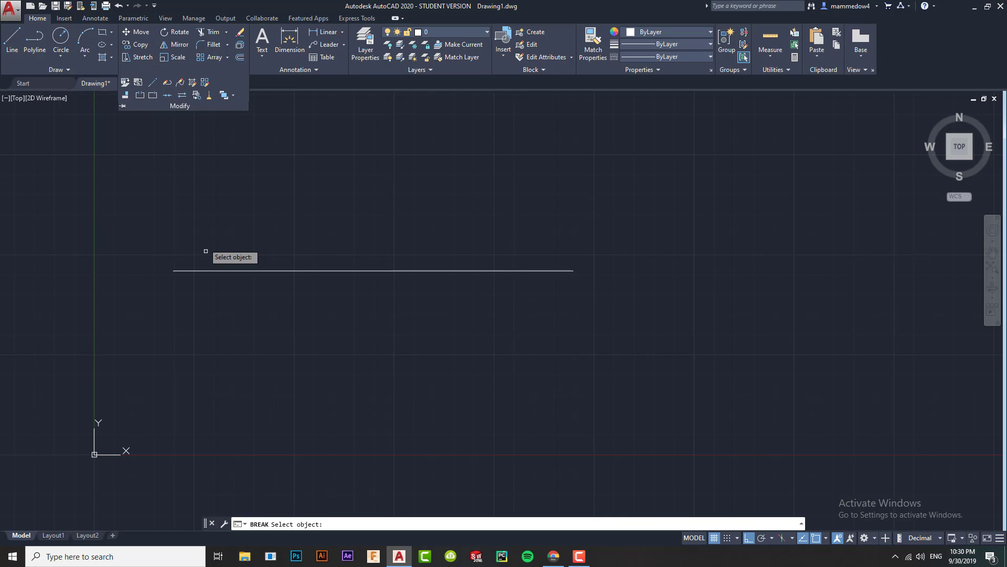
{"action": "left_click", "coordinate": [219, 270]}
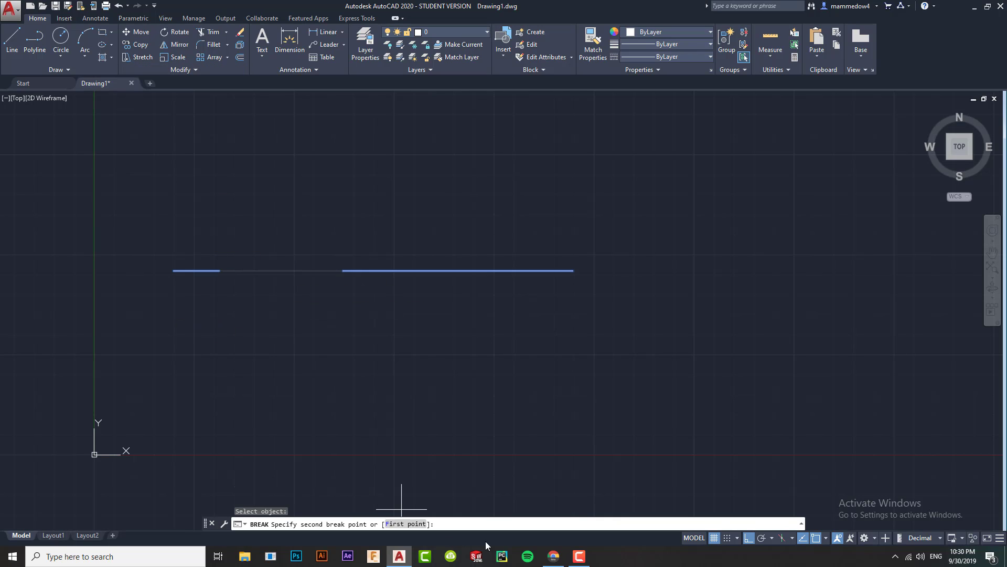
{"action": "left_click", "coordinate": [404, 524]}
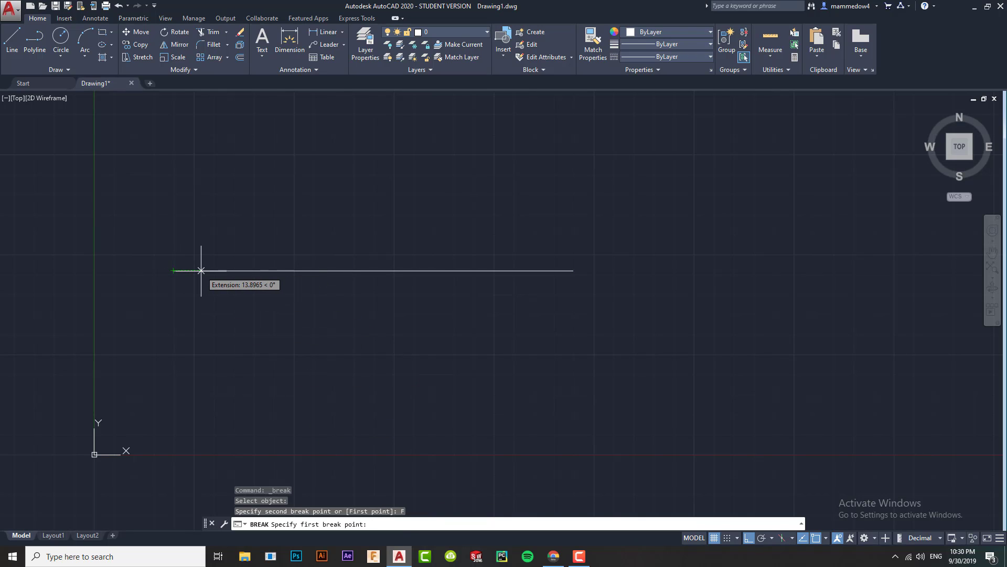
{"action": "type", "text": "50"}
{"action": "key", "text": "Return"}
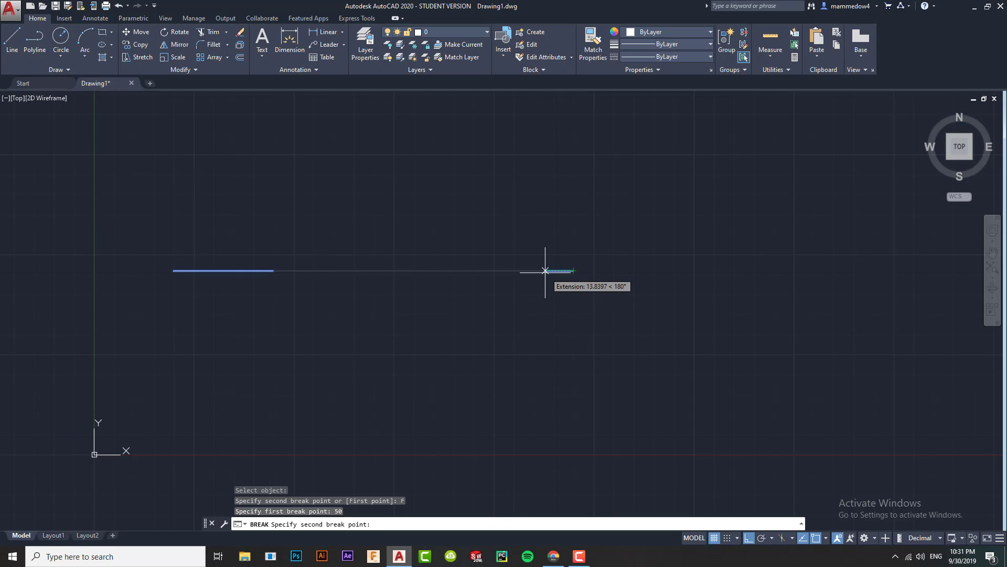
{"action": "type", "text": "500"}
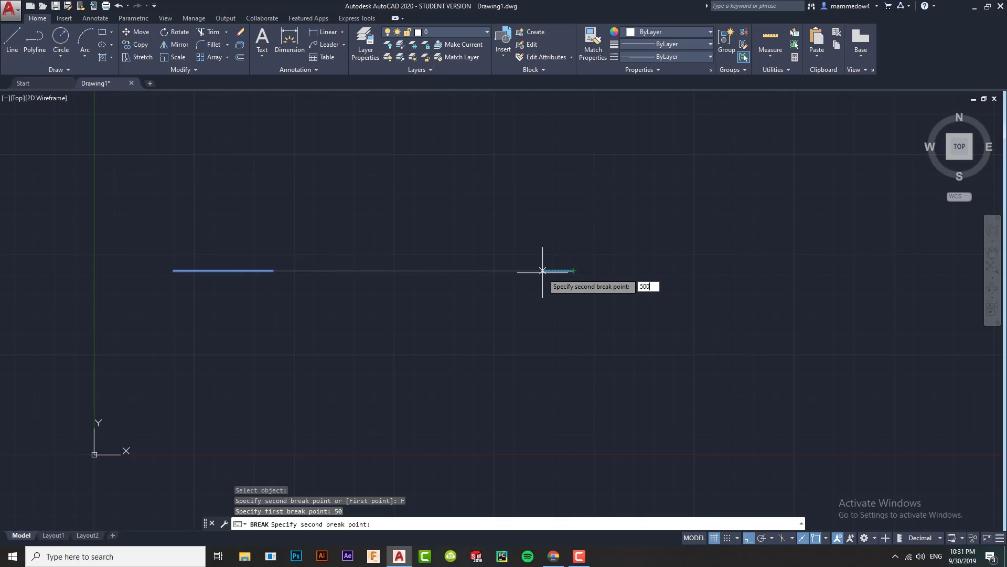
{"action": "key", "text": "BackSpace"}
{"action": "key", "text": "Return"}
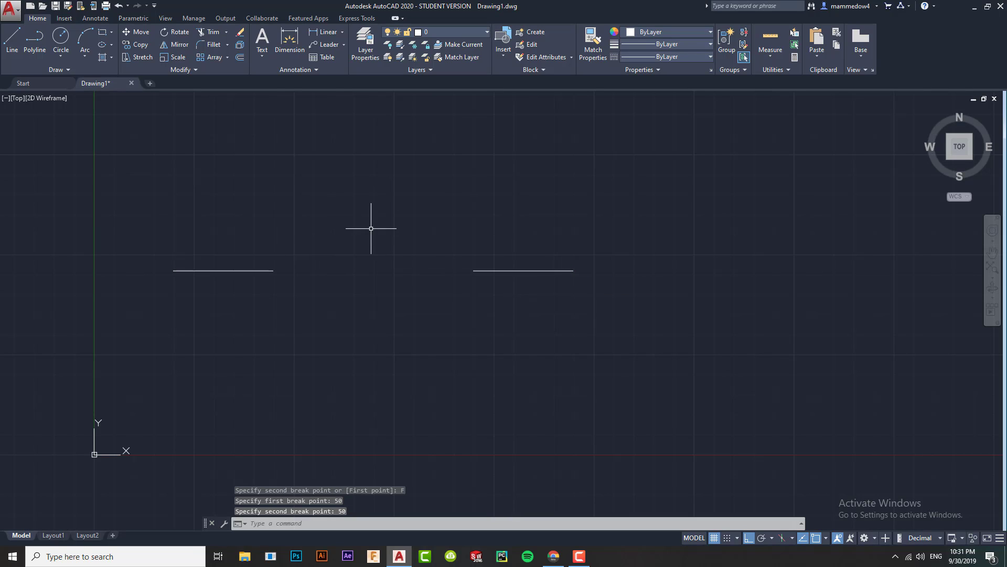
Select both remaining line pieces, check their length in Quick Properties, and clear the selection.
{"action": "left_click", "coordinate": [246, 271]}
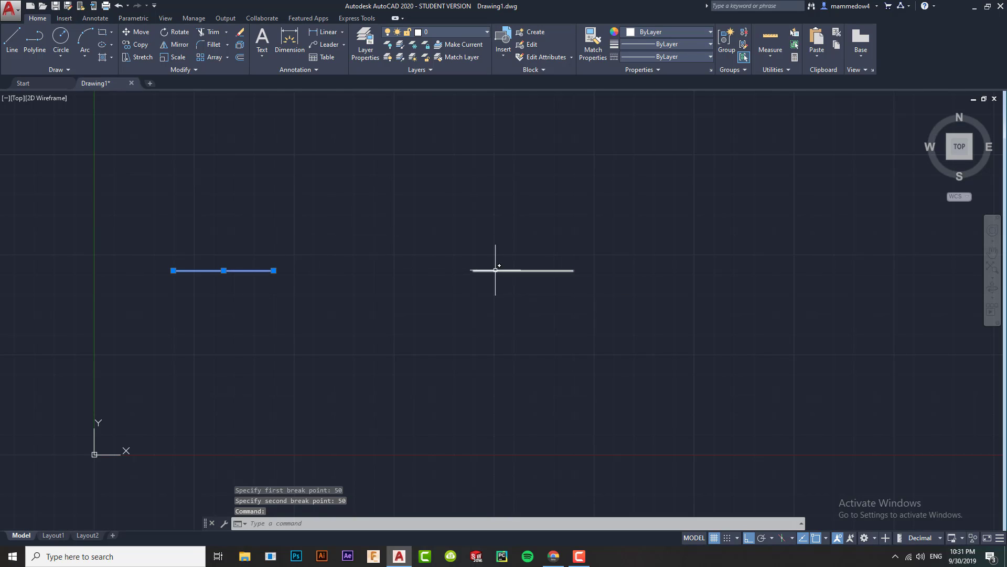
{"action": "left_click", "coordinate": [518, 271]}
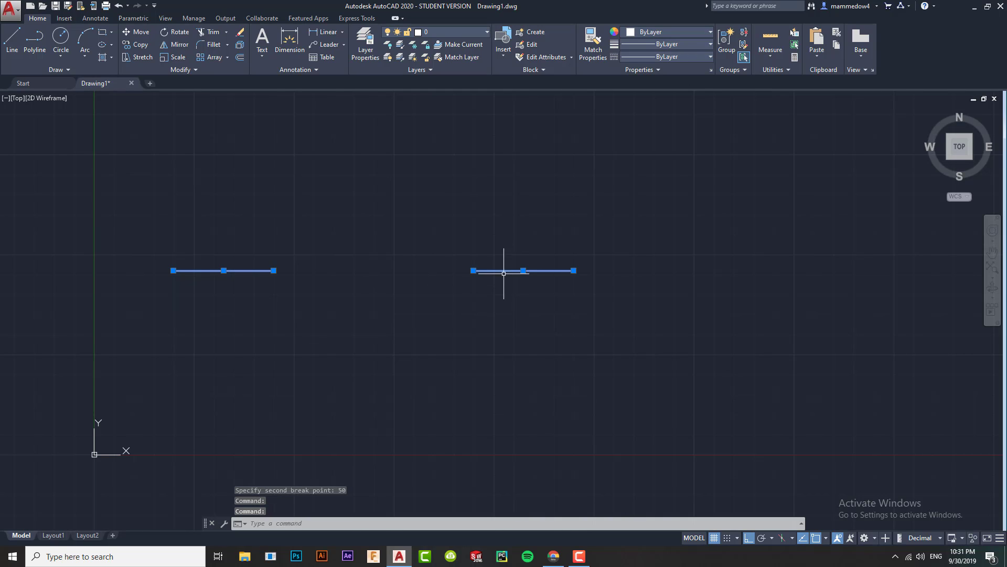
{"action": "right_click", "coordinate": [524, 271]}
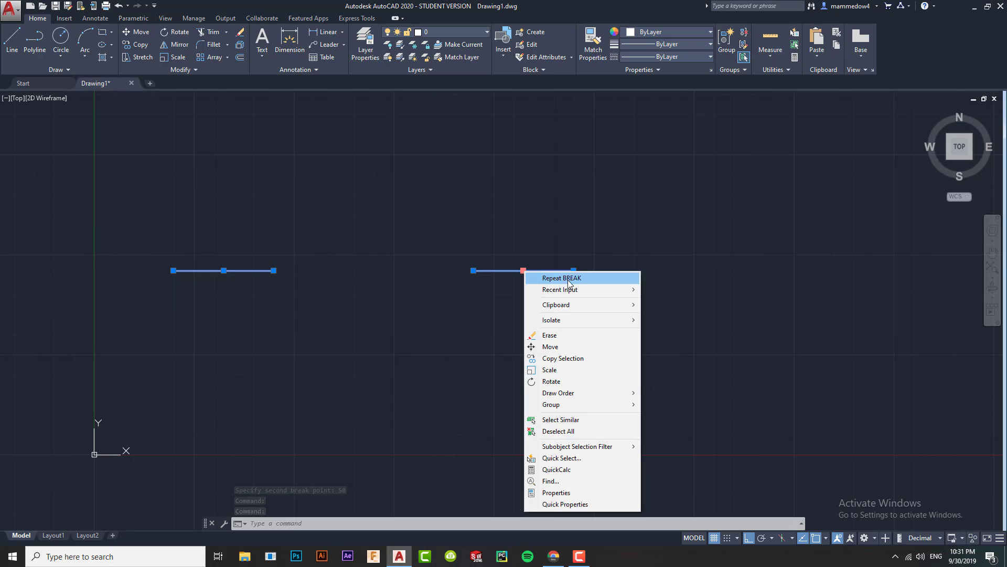
{"action": "left_click", "coordinate": [572, 503]}
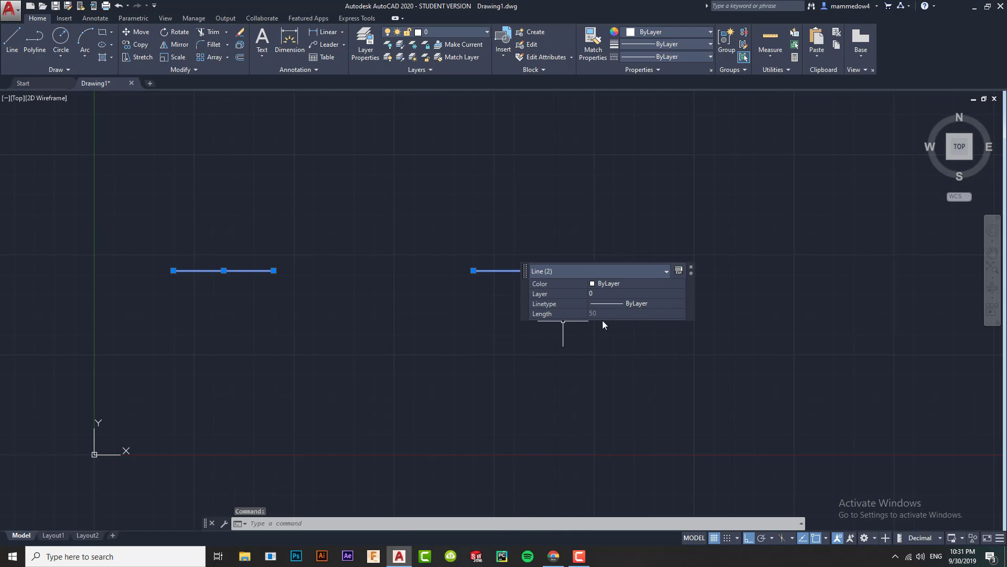
{"action": "left_click", "coordinate": [691, 268]}
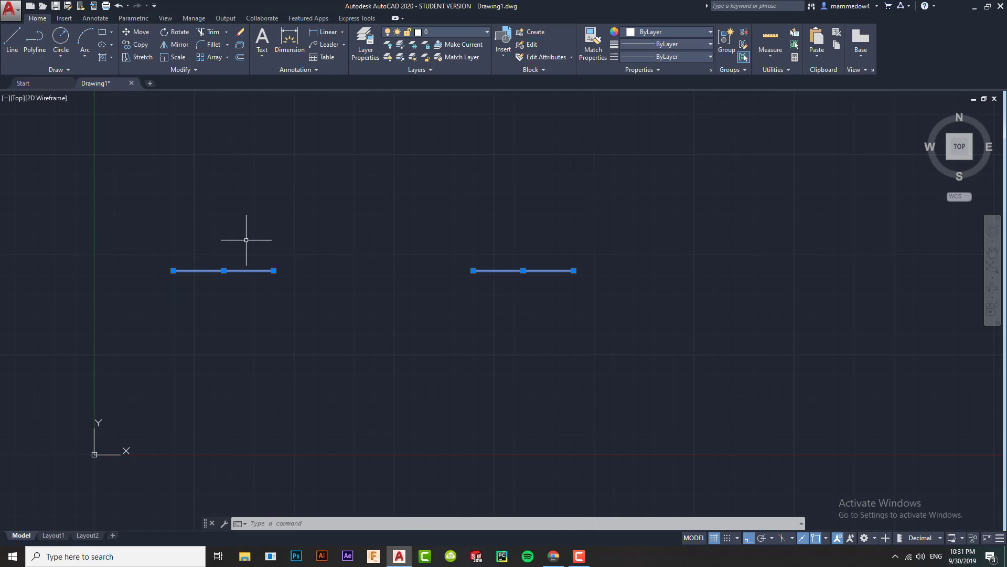
{"action": "key", "text": "Escape"}
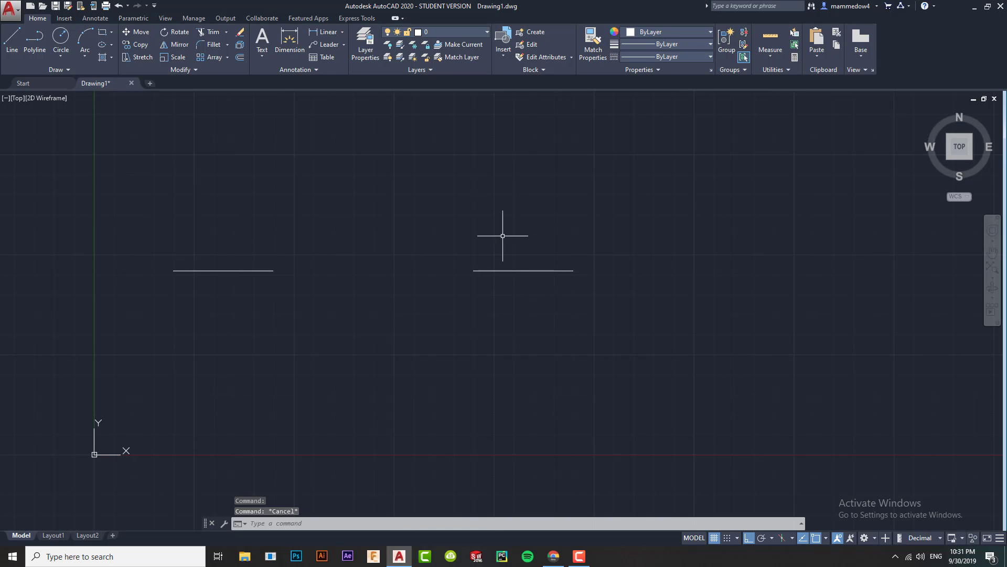
Undo the Quick Properties and Break operations to restore the full horizontal line.
{"action": "left_click", "coordinate": [181, 70]}
{"action": "key", "text": "Escape"}
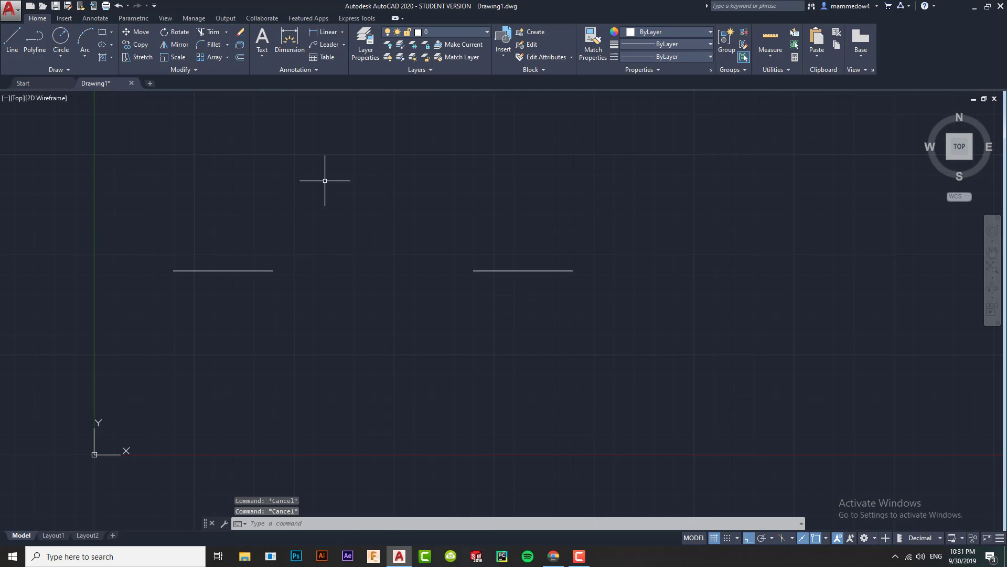
{"action": "key", "text": "ctrl+z"}
{"action": "key", "text": "ctrl+z"}
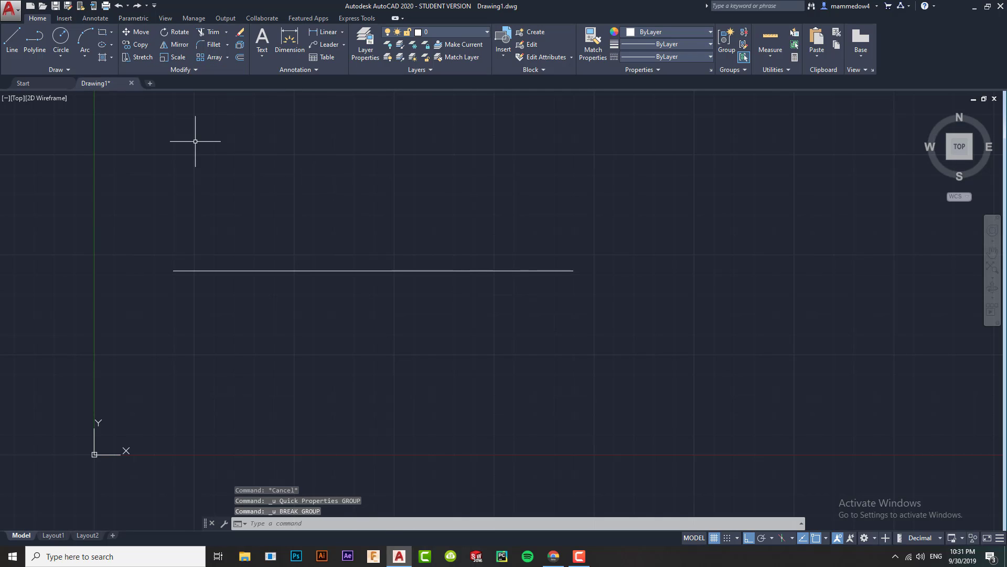
Split the horizontal line at its midpoint with Break at Point.
{"action": "left_click", "coordinate": [187, 69]}
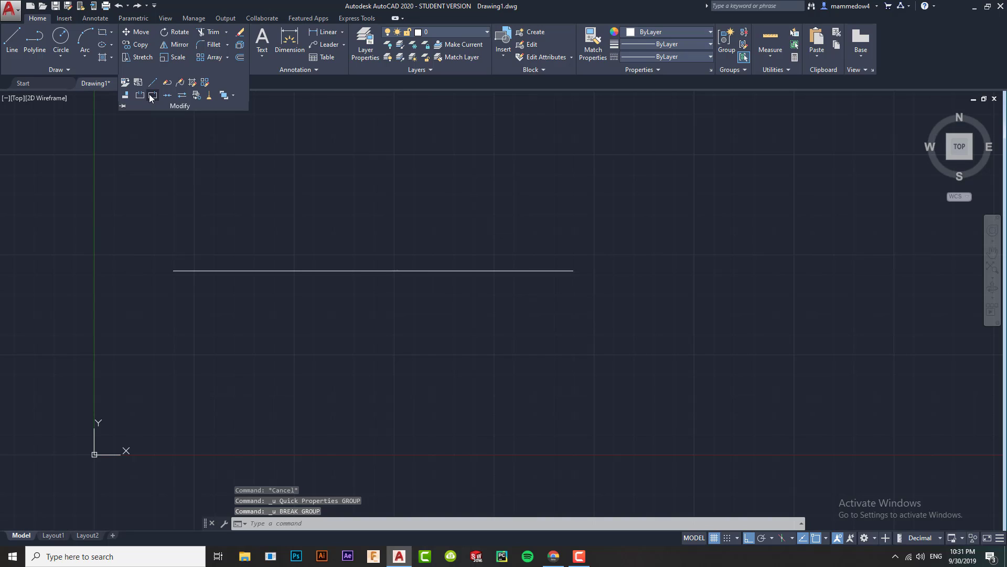
{"action": "left_click", "coordinate": [152, 95]}
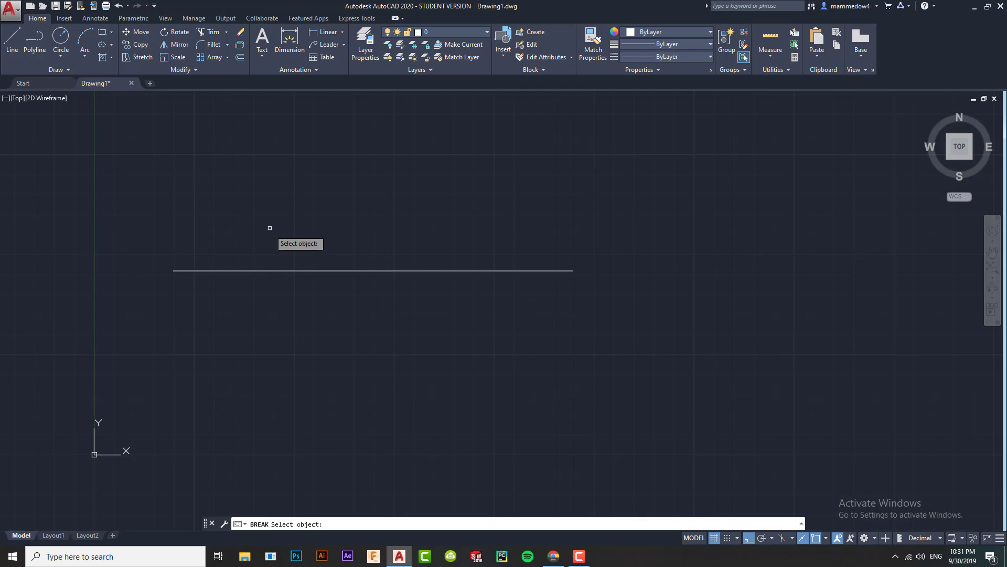
{"action": "left_click", "coordinate": [245, 272]}
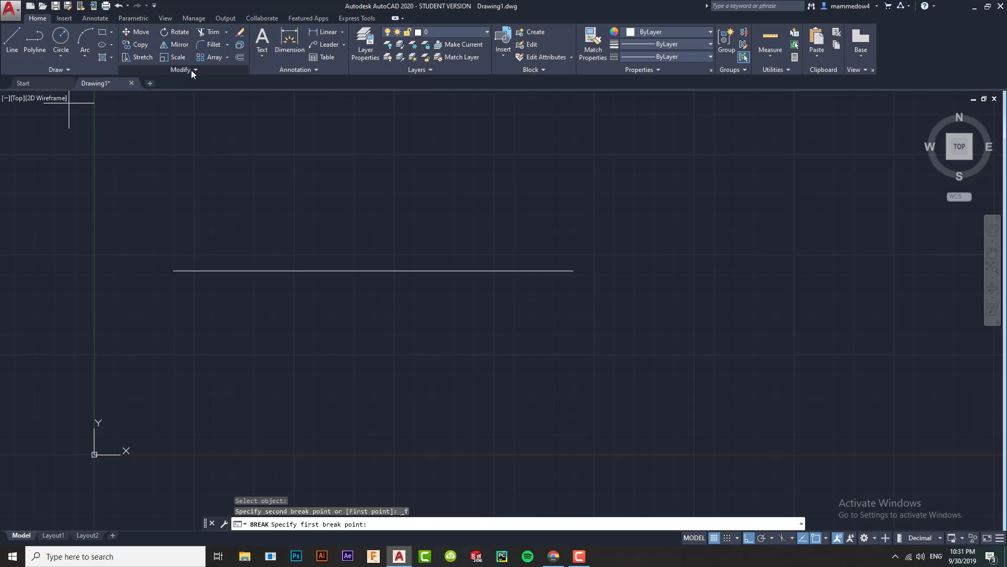
{"action": "left_click", "coordinate": [374, 271]}
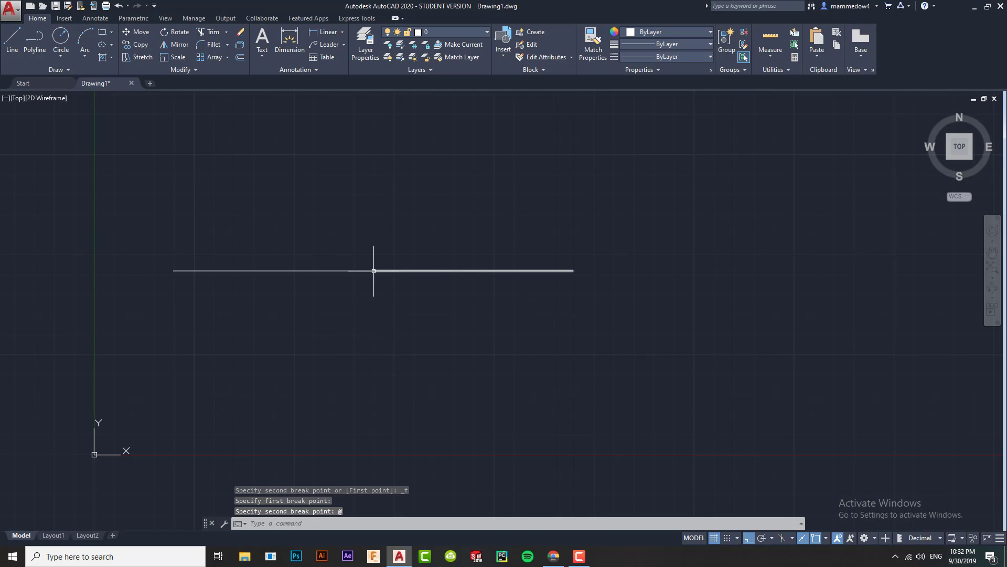
Inspect the break point up close, select each half of the line to check that they are separate, and clear the selection.
{"action": "scroll", "coordinate": [374, 272], "scroll_direction": "up", "scroll_amount": 3}
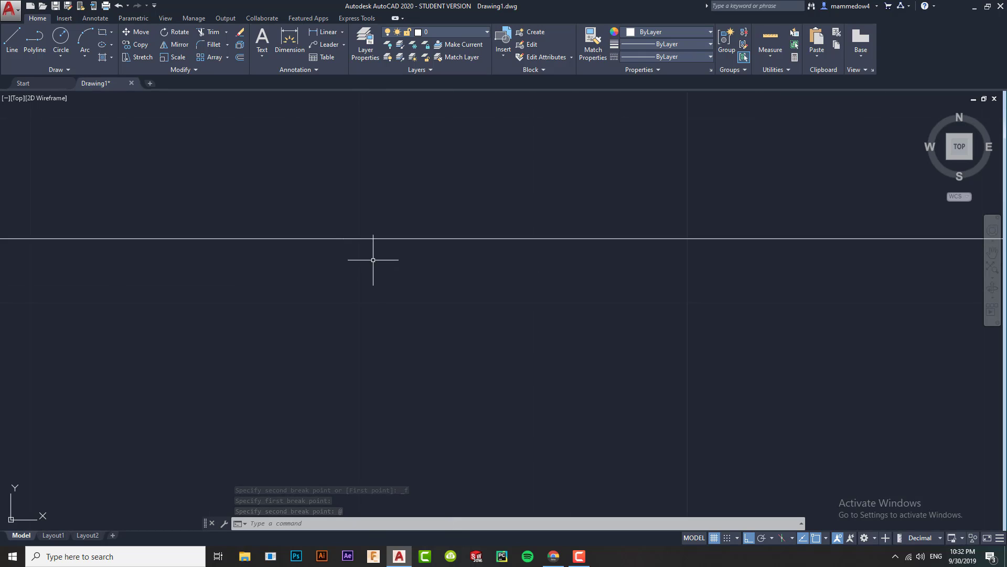
{"action": "scroll", "coordinate": [363, 235], "scroll_direction": "down", "scroll_amount": 5}
{"action": "scroll", "coordinate": [263, 186], "scroll_direction": "up", "scroll_amount": 2}
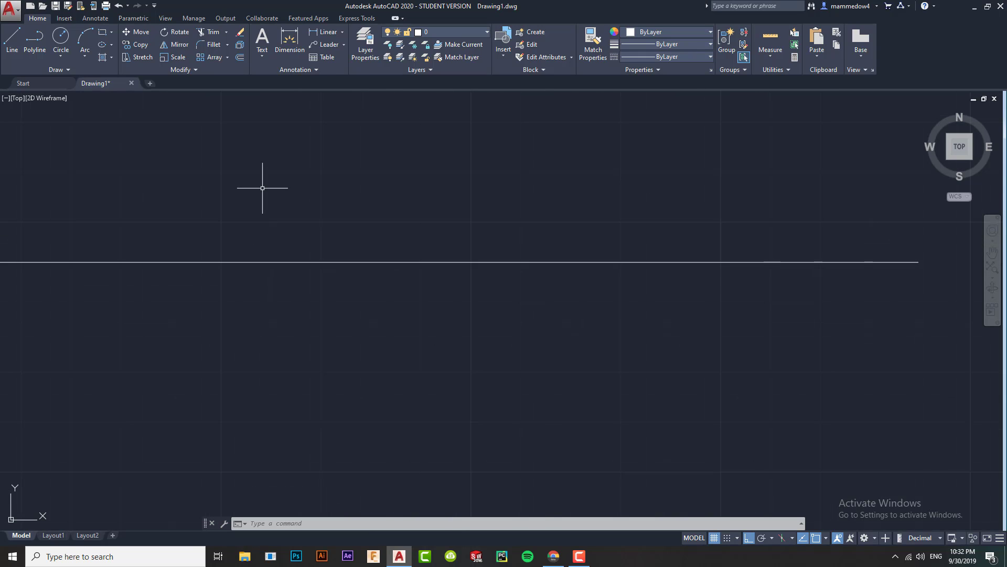
{"action": "scroll", "coordinate": [243, 187], "scroll_direction": "down", "scroll_amount": 3}
{"action": "left_click", "coordinate": [464, 232]}
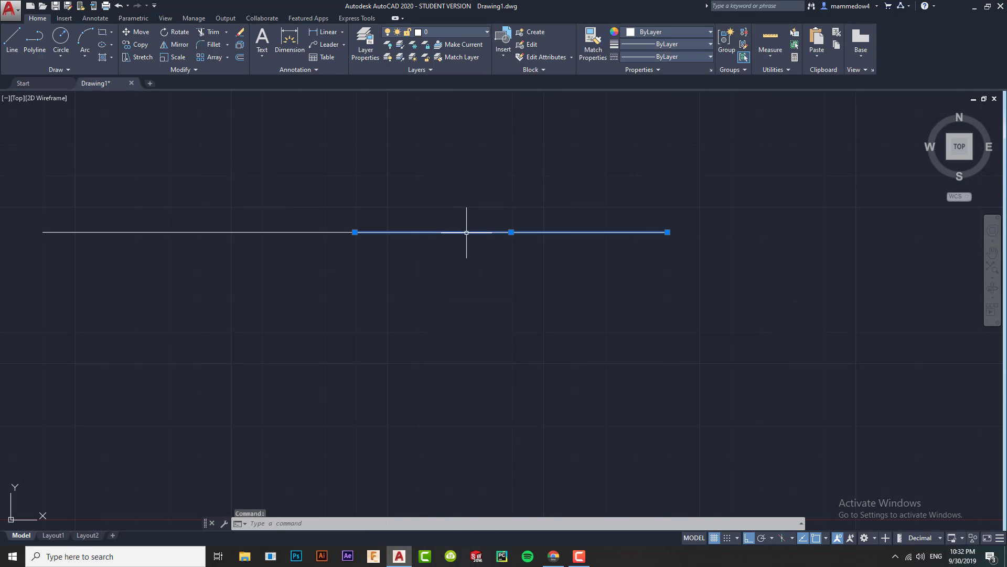
{"action": "left_click", "coordinate": [202, 231]}
{"action": "key", "text": "Escape"}
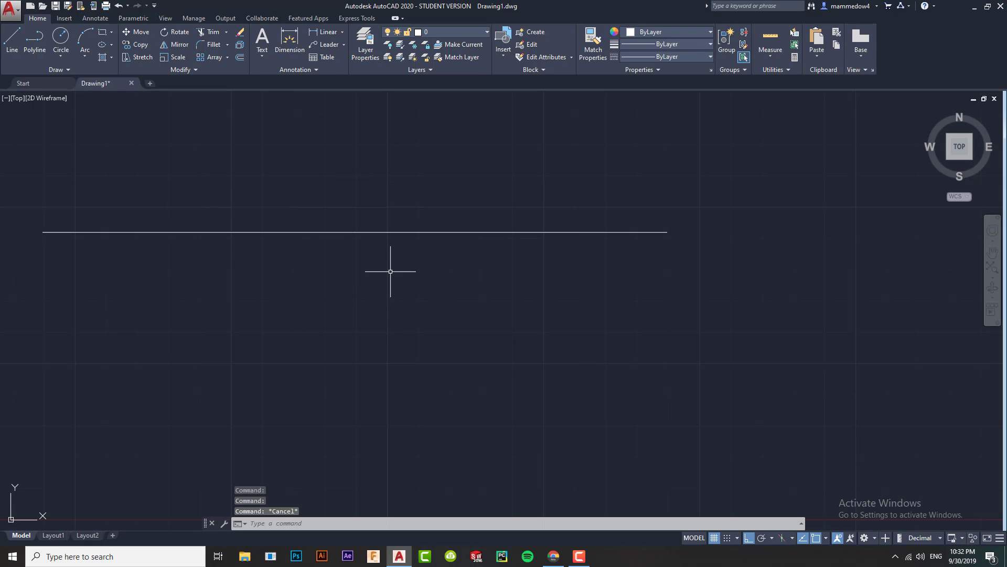
{"action": "left_click", "coordinate": [480, 232]}
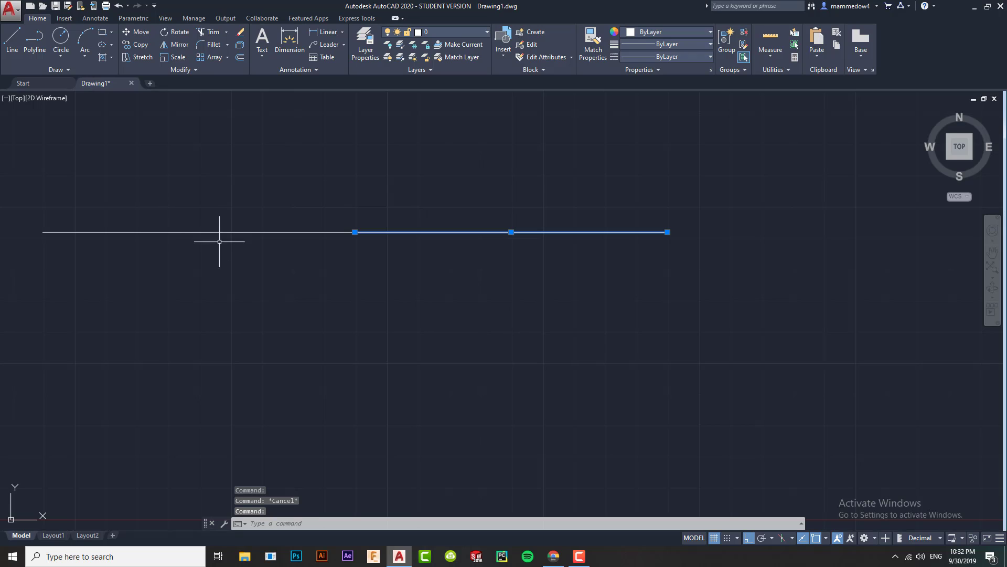
{"action": "key", "text": "Escape"}
{"action": "scroll", "coordinate": [406, 340], "scroll_direction": "down", "scroll_amount": 2}
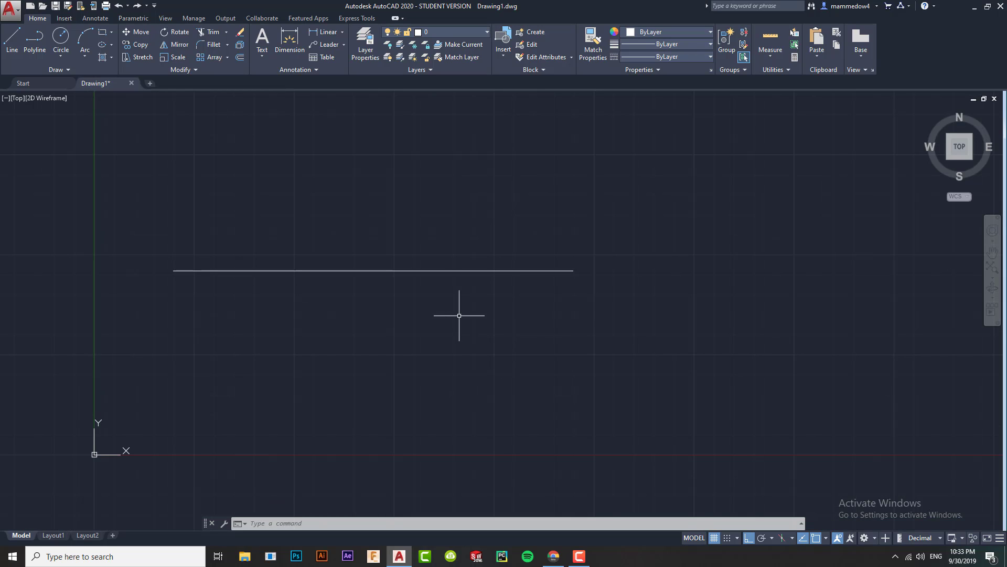
Delete the horizontal line from the drawing.
{"action": "left_click", "coordinate": [408, 271]}
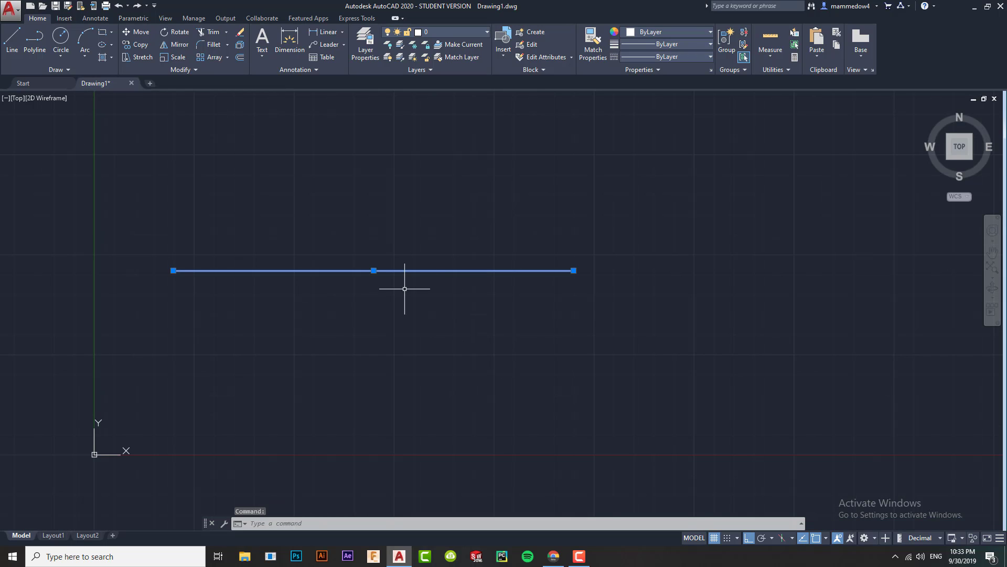
{"action": "key", "text": "Delete"}
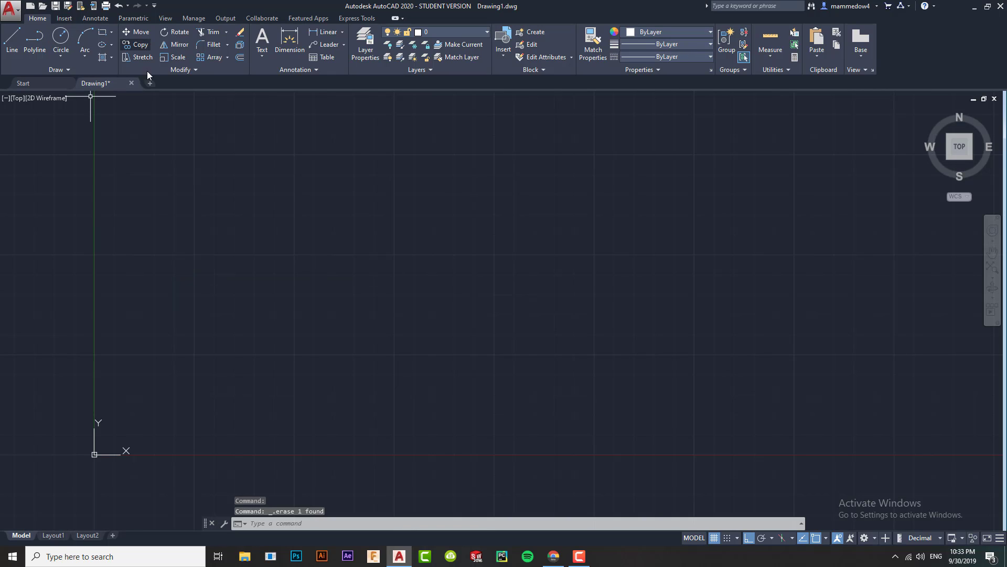
{"action": "left_click", "coordinate": [195, 70]}
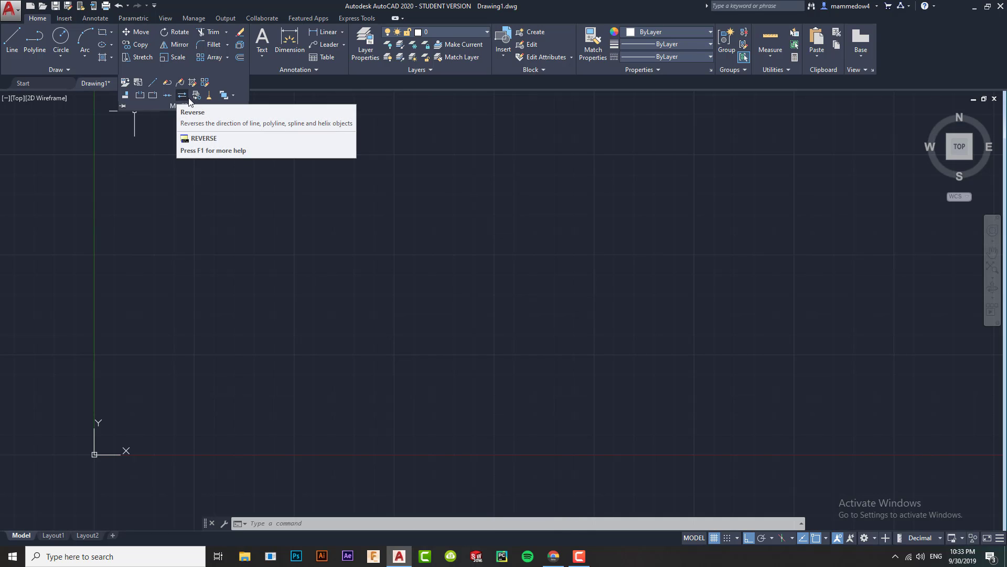
Turn Ortho off and draw an open zigzag polyline of six segments across the drawing, the last segment about 125 units long.
{"action": "left_click", "coordinate": [12, 40]}
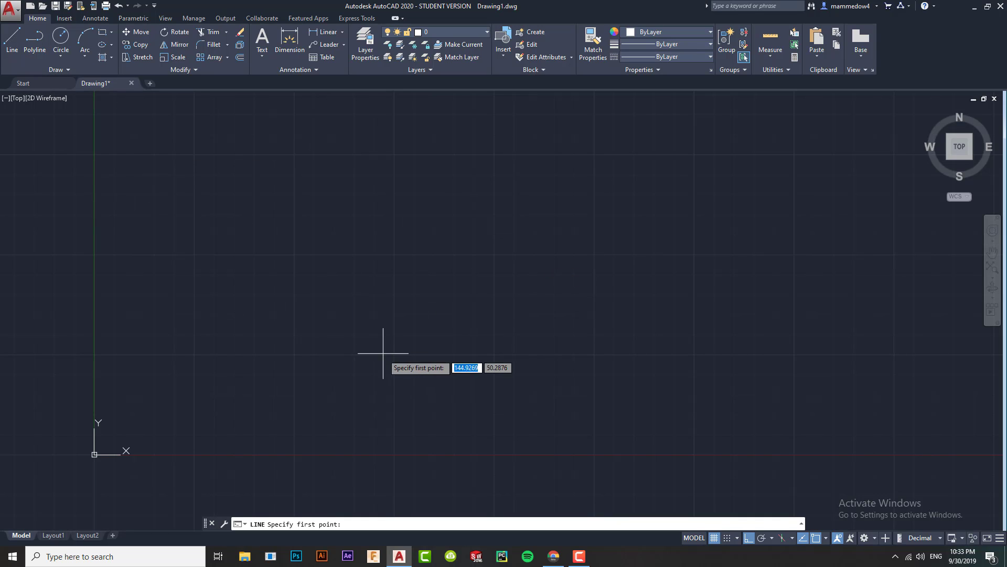
{"action": "left_click", "coordinate": [35, 41]}
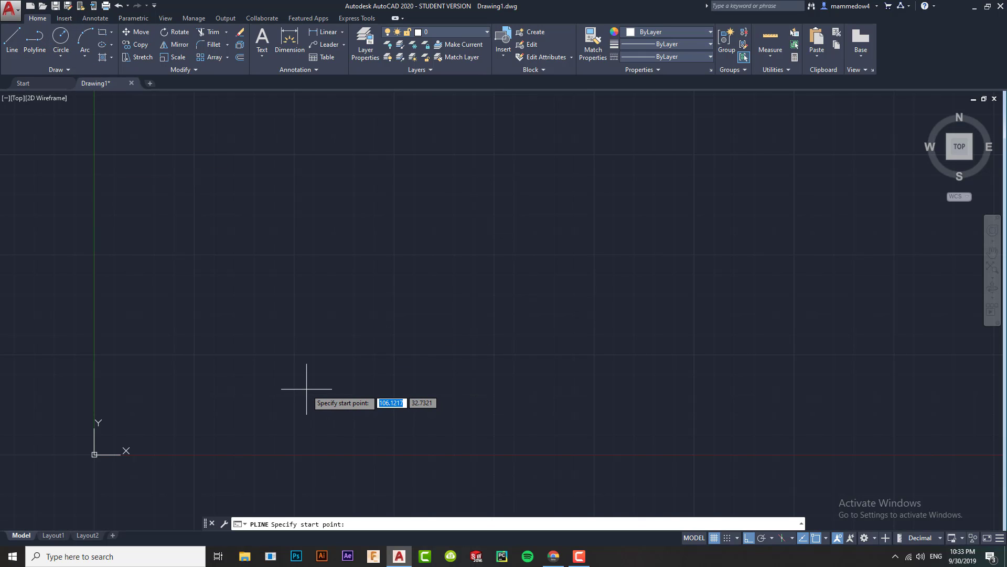
{"action": "left_click", "coordinate": [149, 404]}
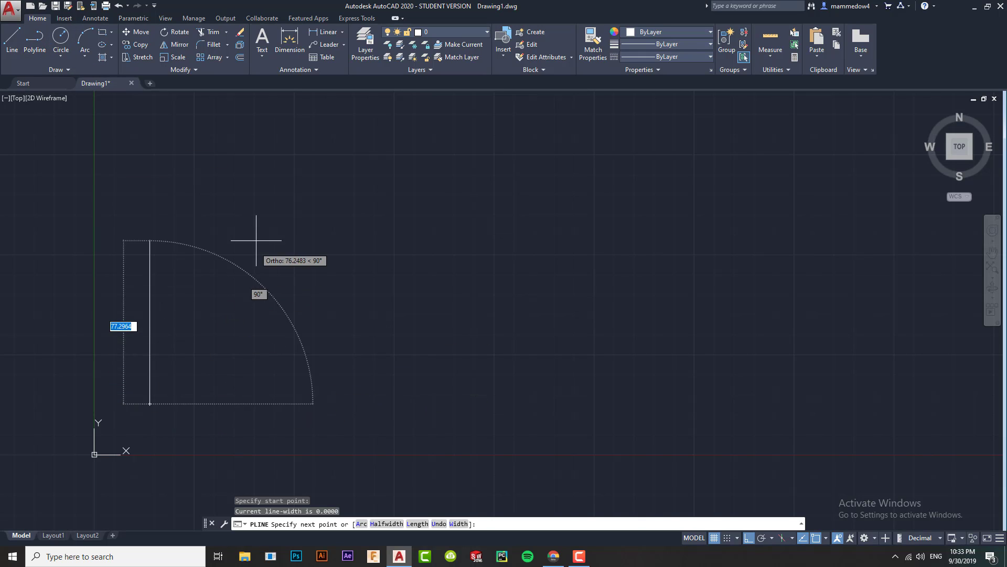
{"action": "left_click", "coordinate": [749, 537]}
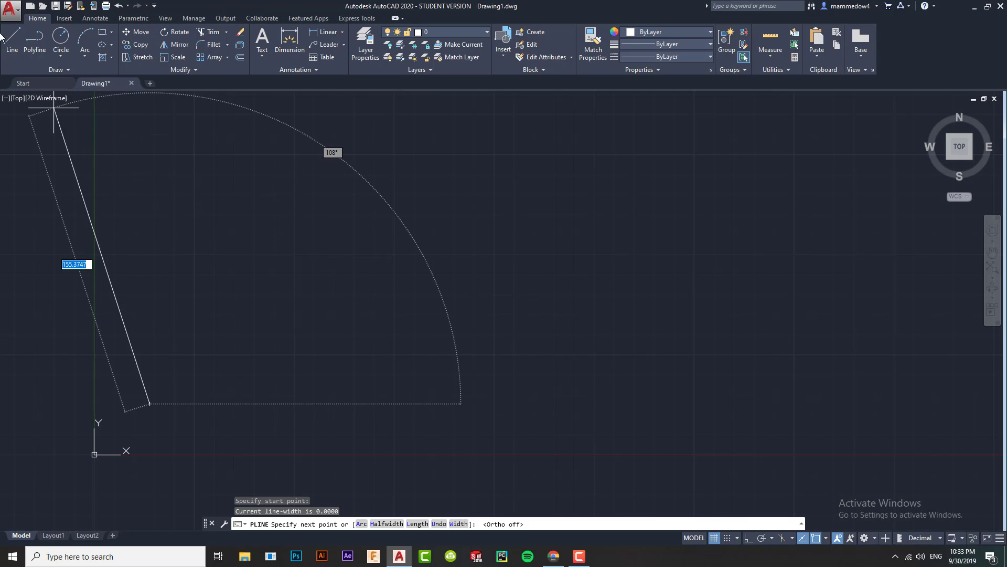
{"action": "left_click", "coordinate": [228, 175]}
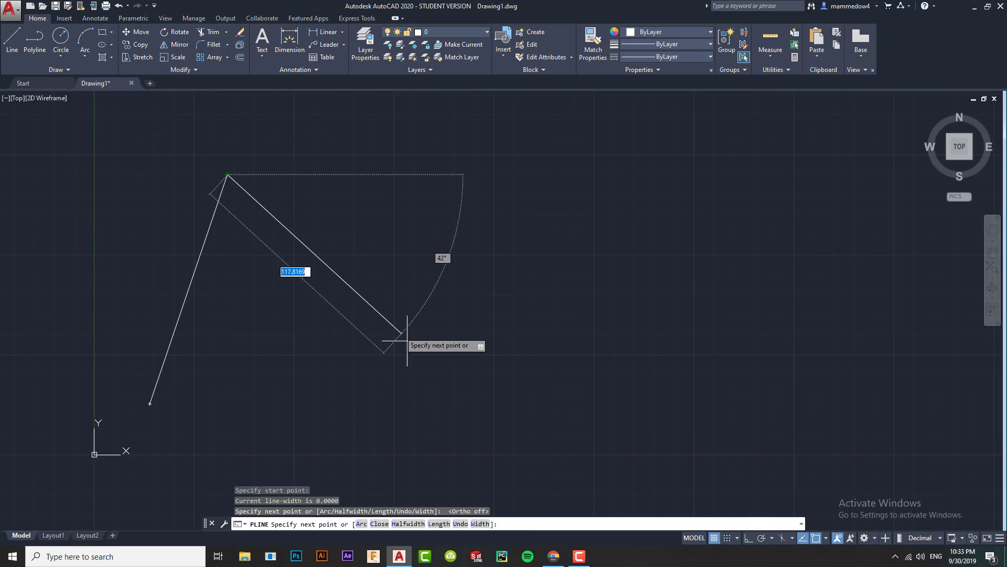
{"action": "left_click", "coordinate": [412, 412]}
{"action": "left_click", "coordinate": [544, 181]}
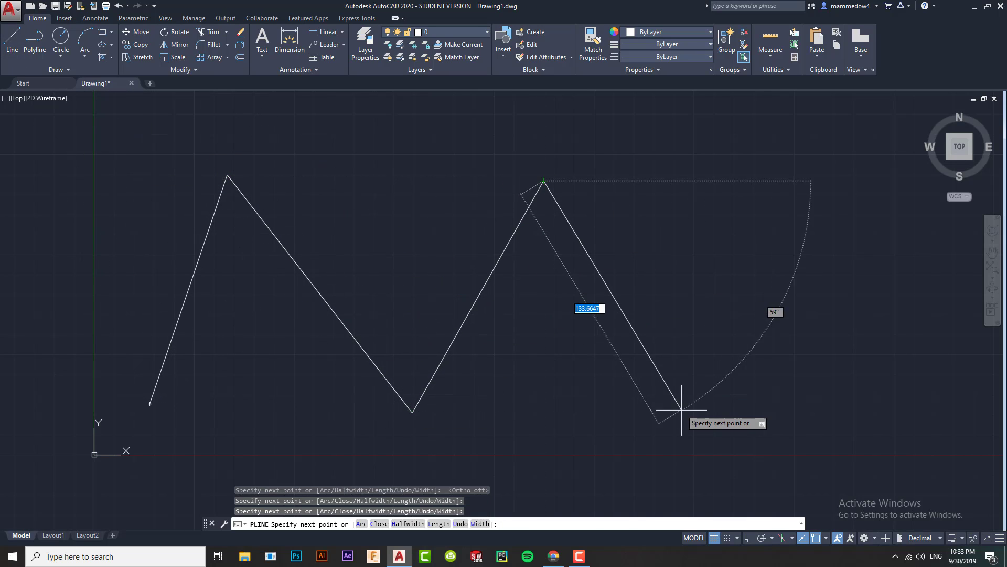
{"action": "left_click", "coordinate": [691, 426]}
{"action": "left_click", "coordinate": [811, 179]}
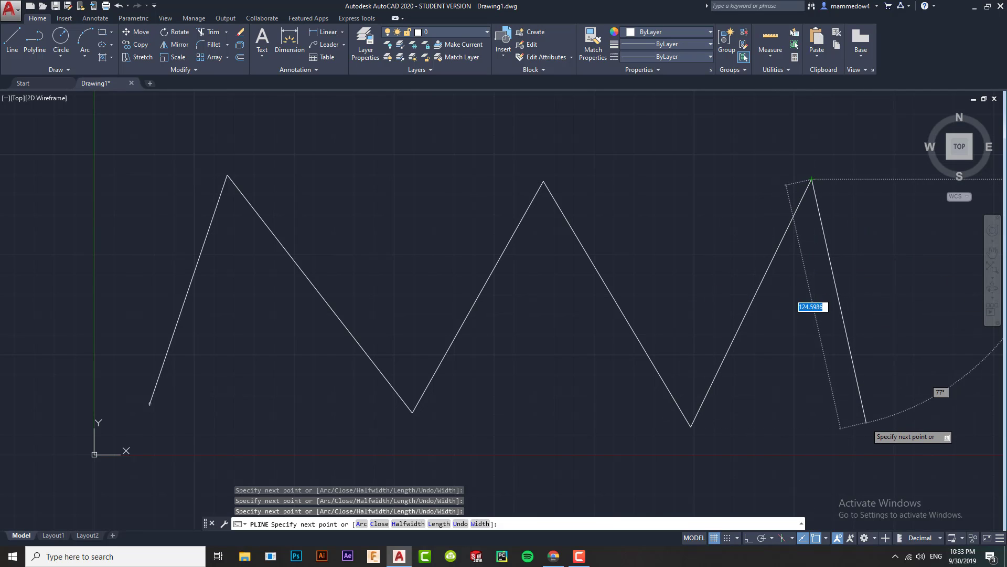
{"action": "left_click", "coordinate": [866, 422]}
{"action": "key", "text": "Return"}
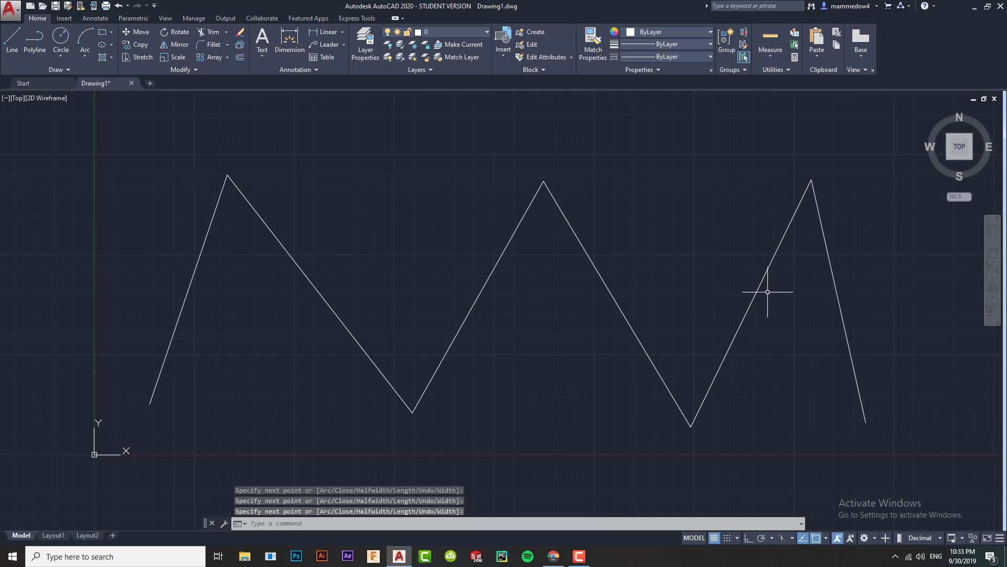
Select the zigzag polyline to examine its start and end vertices, and clear the selection.
{"action": "left_click", "coordinate": [783, 236]}
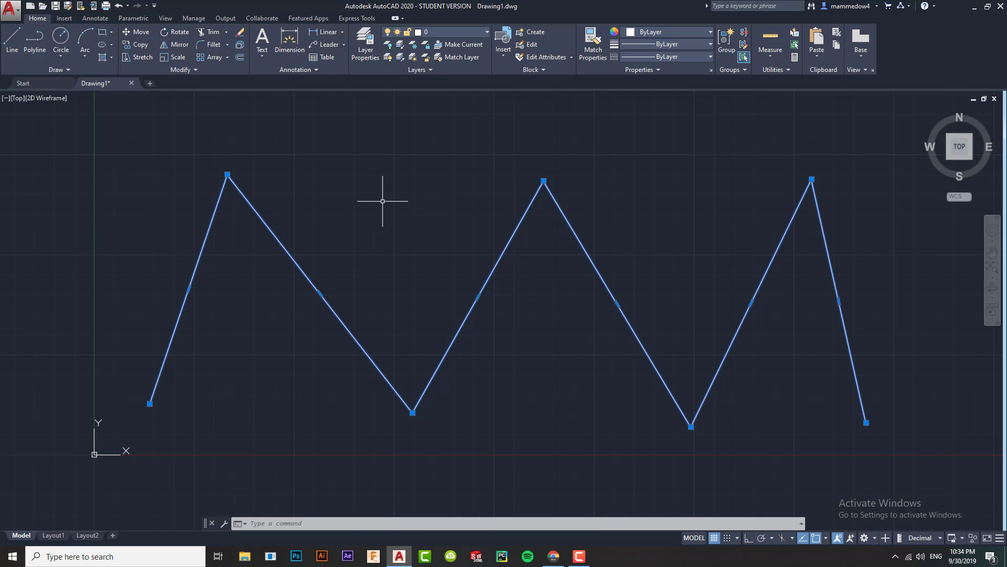
{"action": "key", "text": "Escape"}
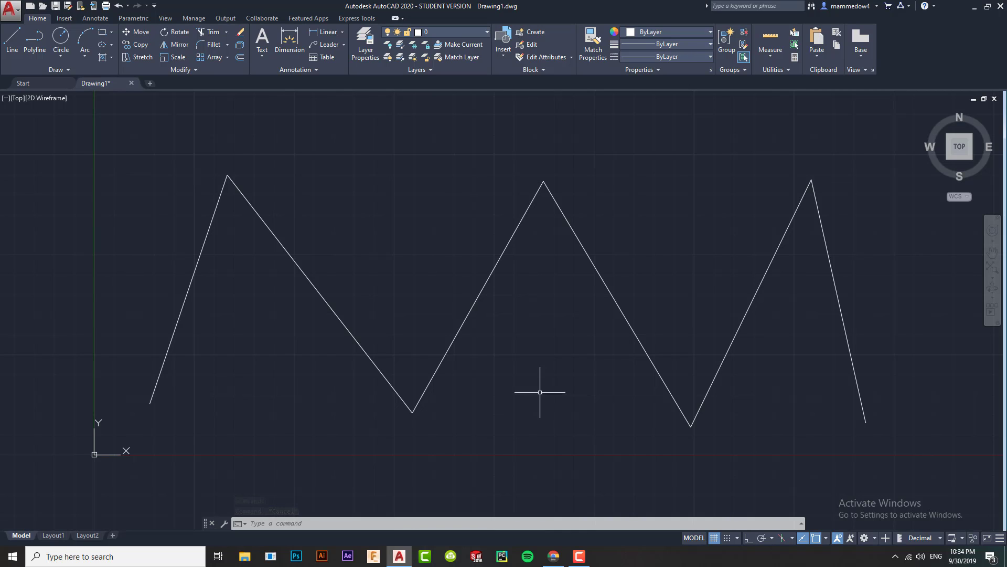
{"action": "left_click", "coordinate": [203, 247]}
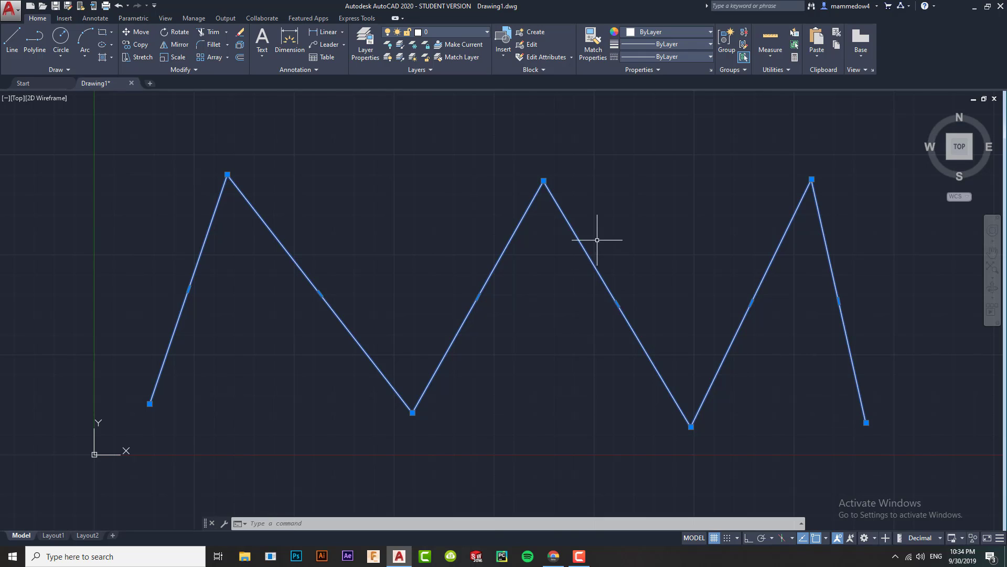
{"action": "key", "text": "Escape"}
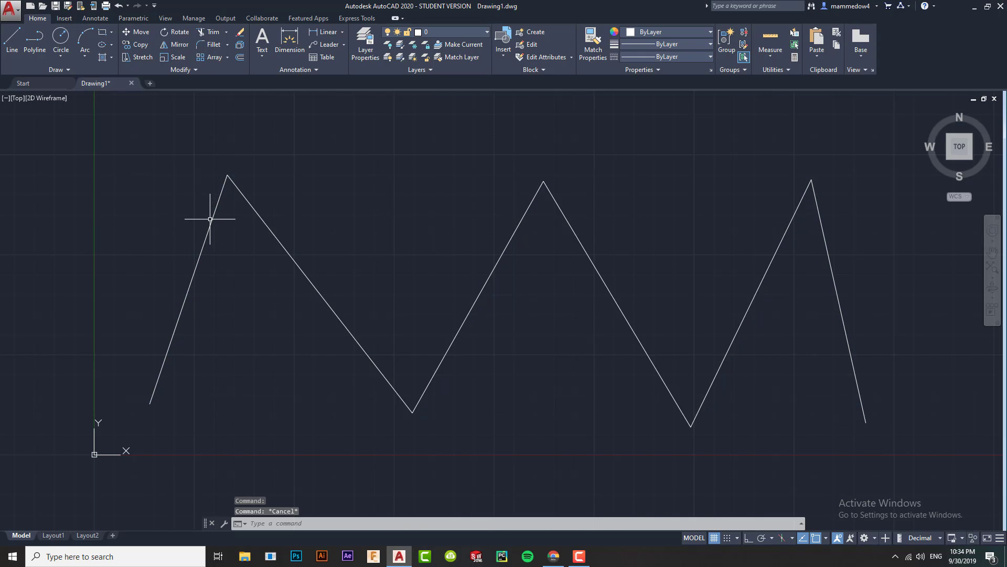
{"action": "left_click", "coordinate": [226, 58]}
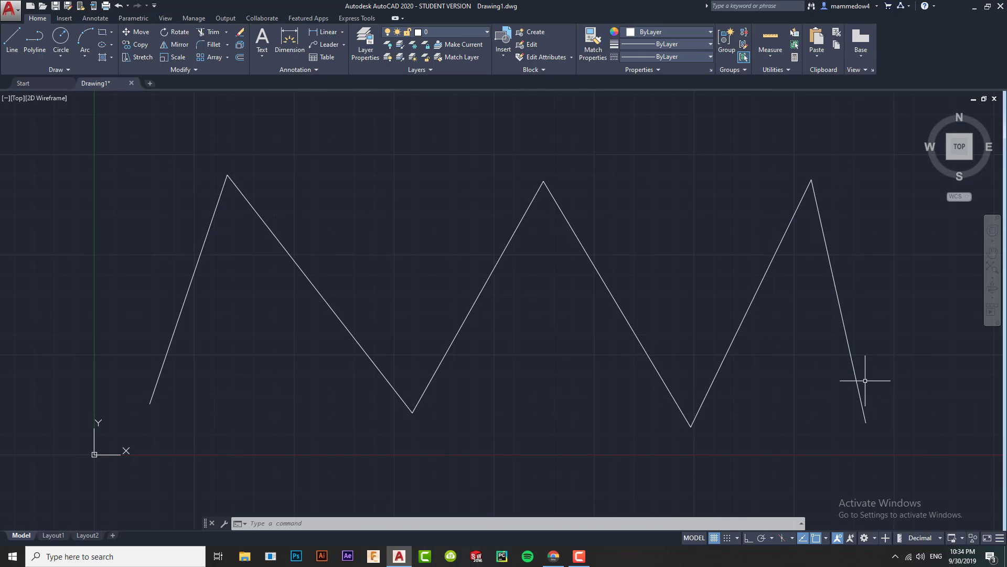
Reverse the direction of the zigzag polyline with the Reverse command.
{"action": "left_click", "coordinate": [192, 279]}
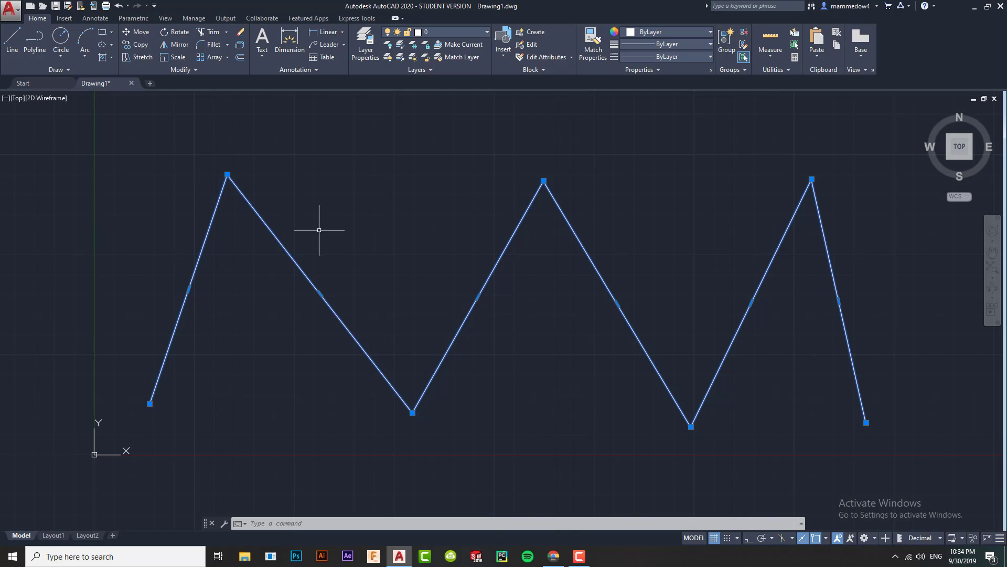
{"action": "left_click", "coordinate": [191, 69]}
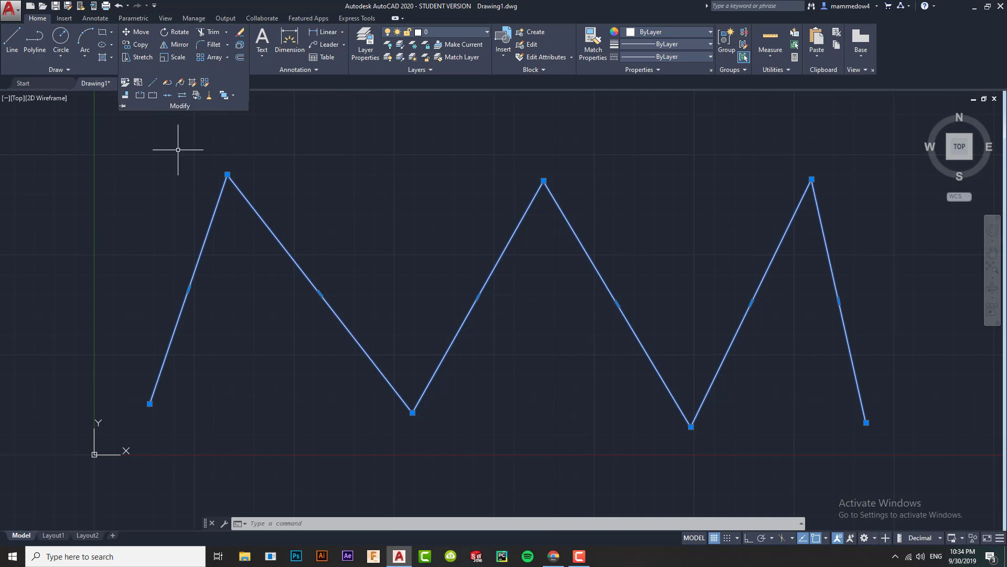
{"action": "left_click", "coordinate": [182, 97]}
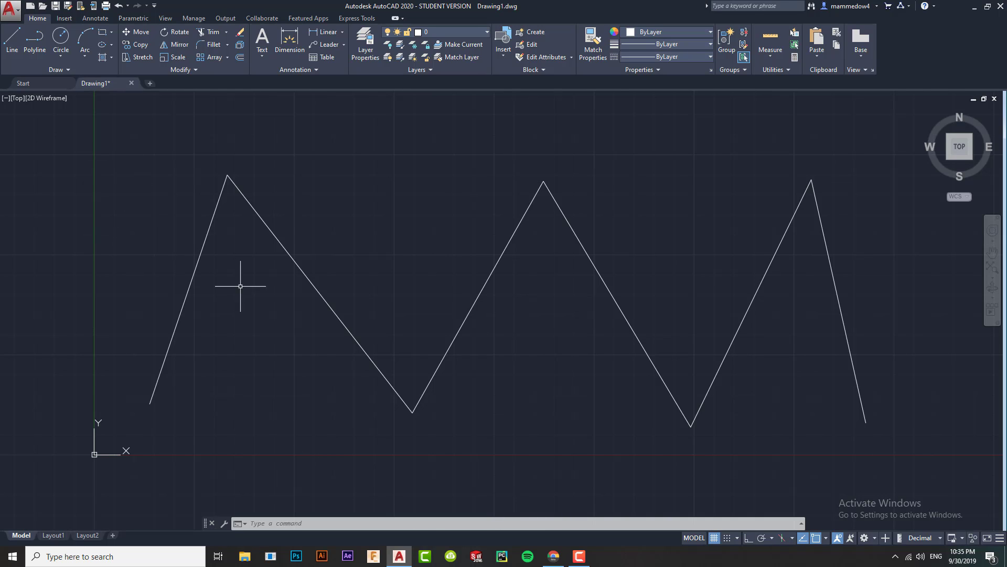
Select the whole zigzag polyline with a window and delete it.
{"action": "left_click", "coordinate": [110, 127]}
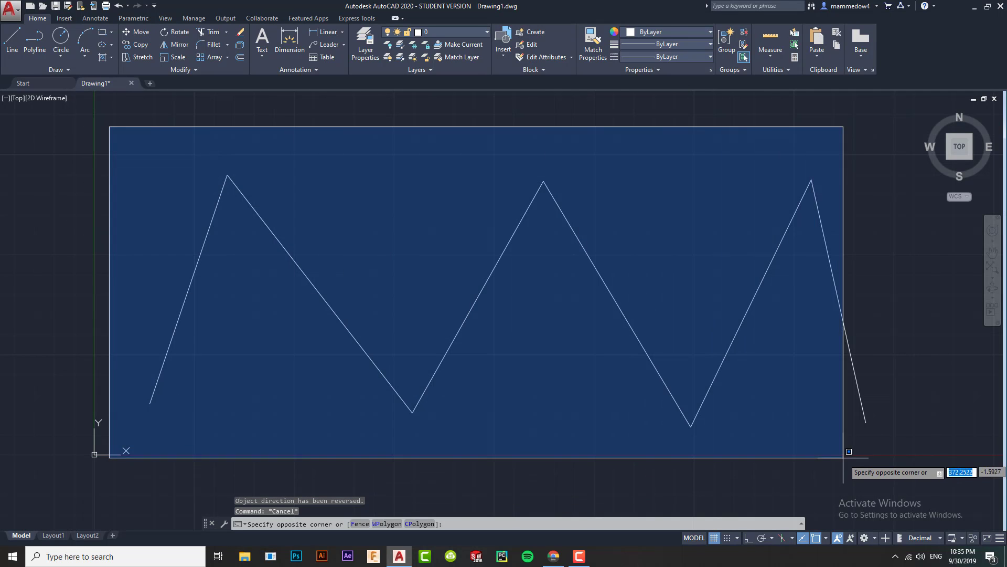
{"action": "left_click", "coordinate": [897, 457]}
{"action": "key", "text": "Delete"}
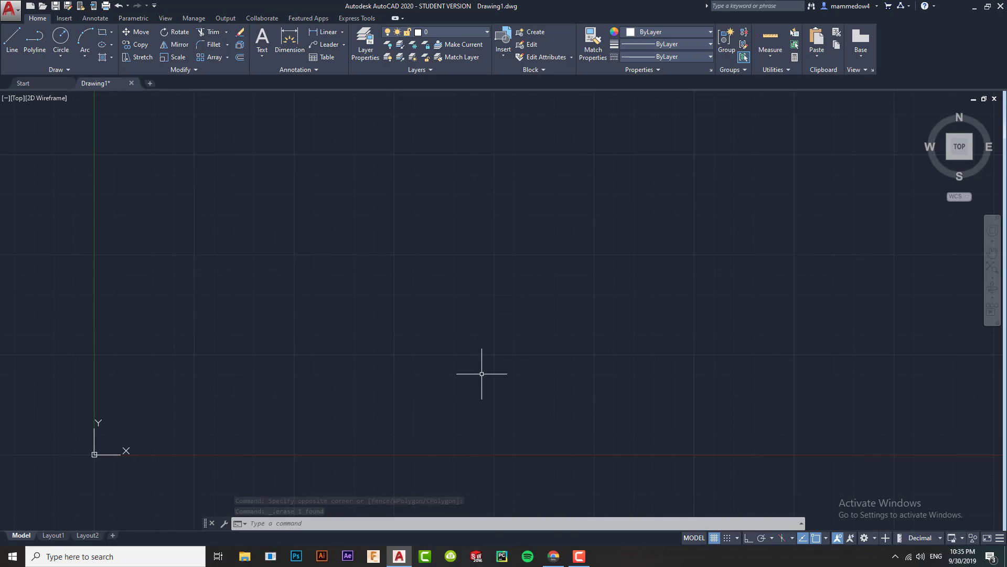